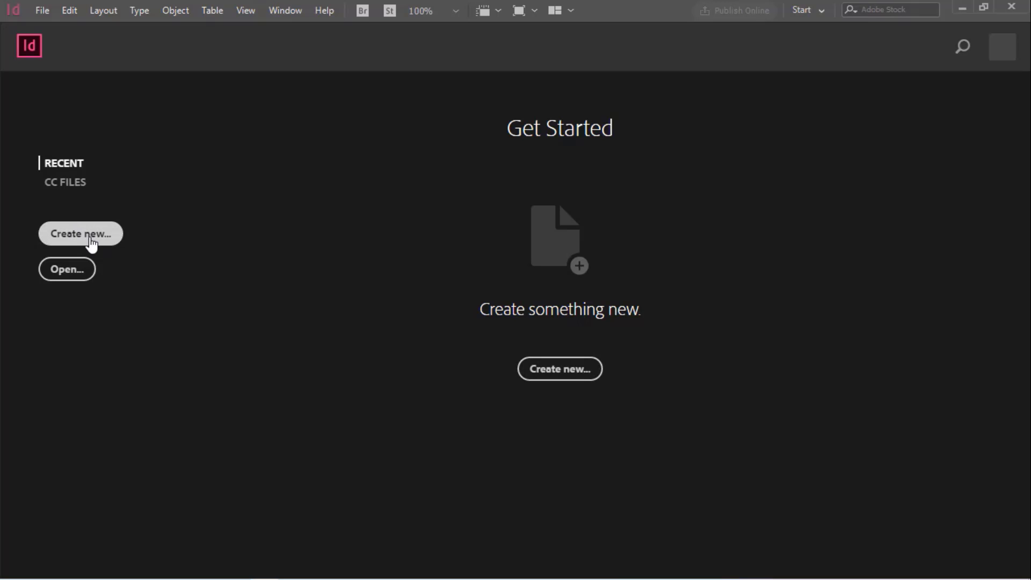
- Create a new portrait document 8.5 in wide and 11 in high with inches as units, and dismiss the keyboard shortcuts notice
left_click(92, 242)
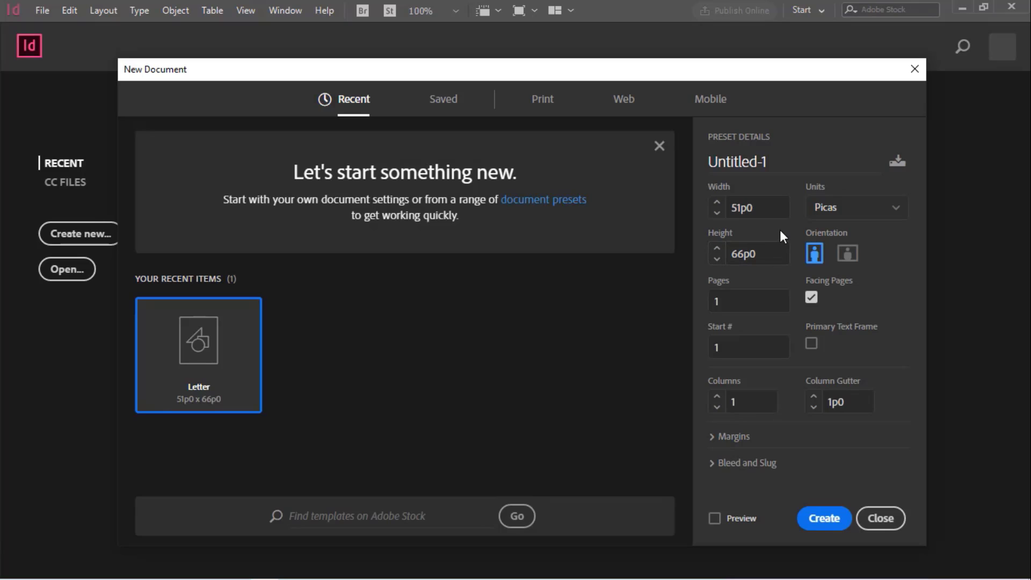
left_click(852, 216)
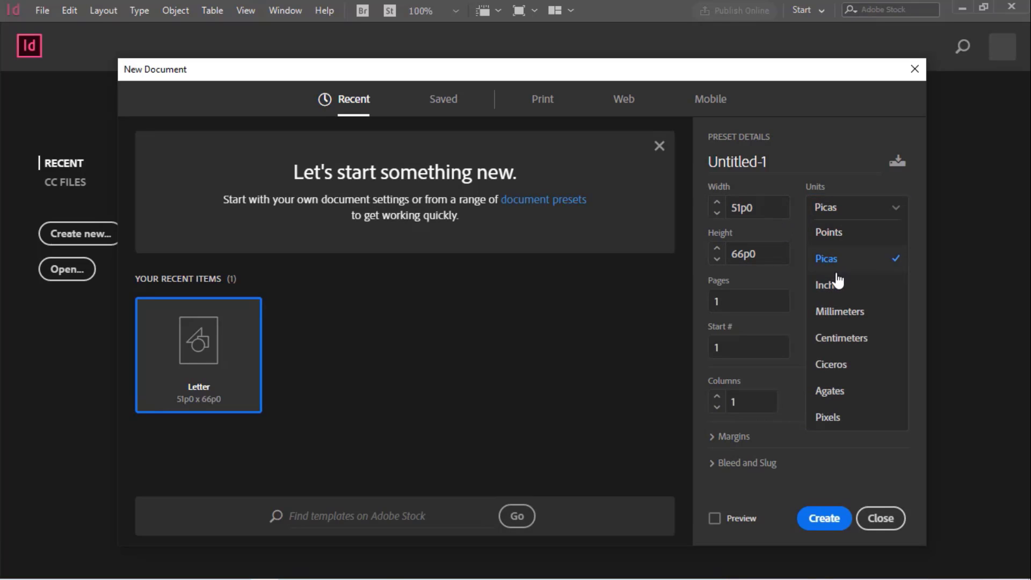
left_click(833, 287)
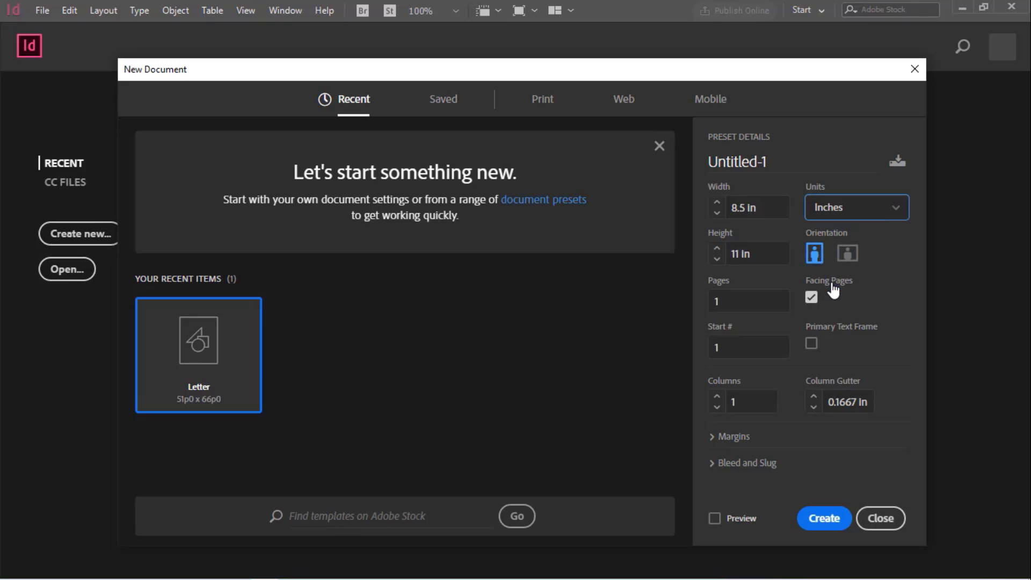
left_click(764, 209)
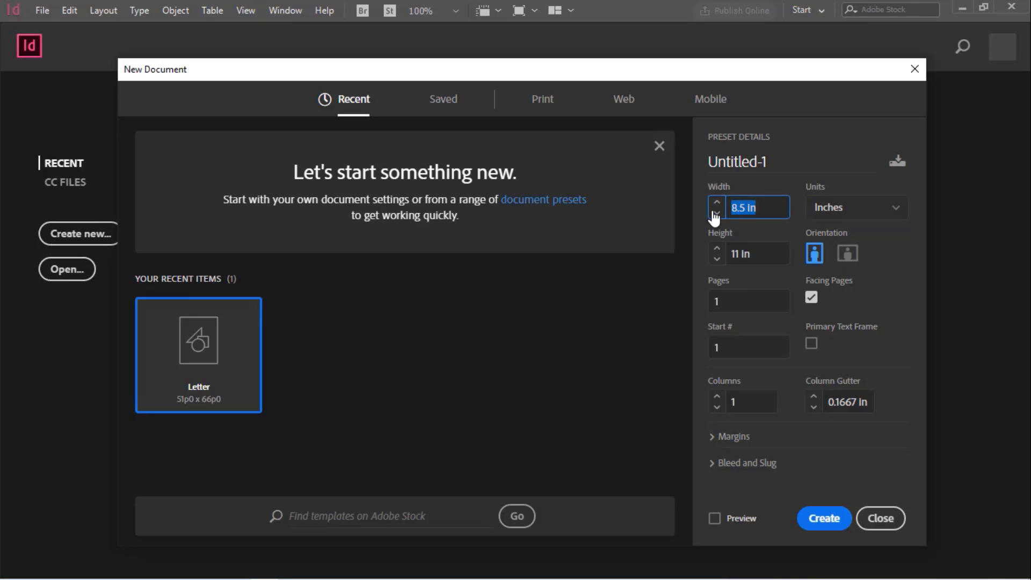
left_click(759, 253)
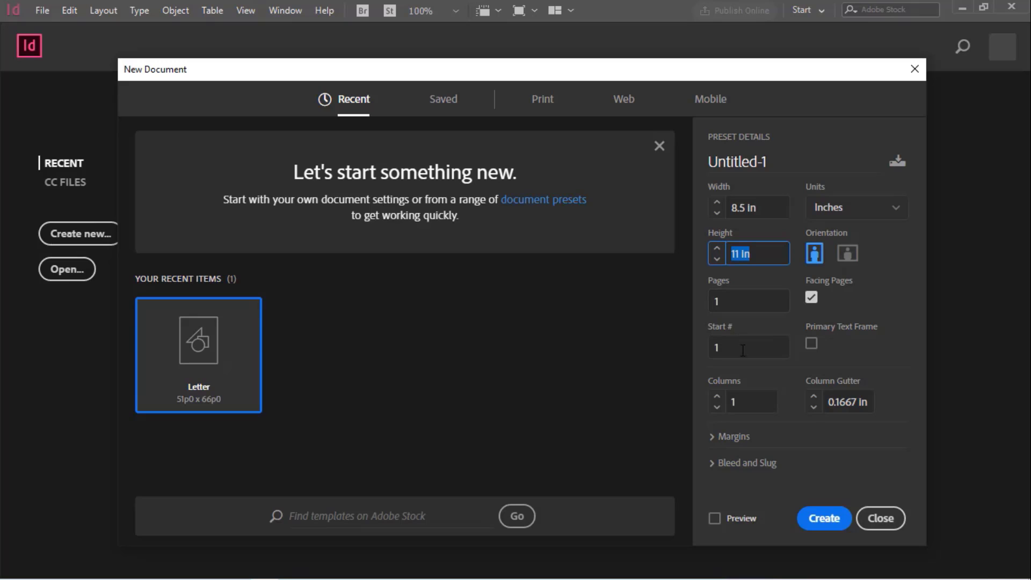
left_click(827, 522)
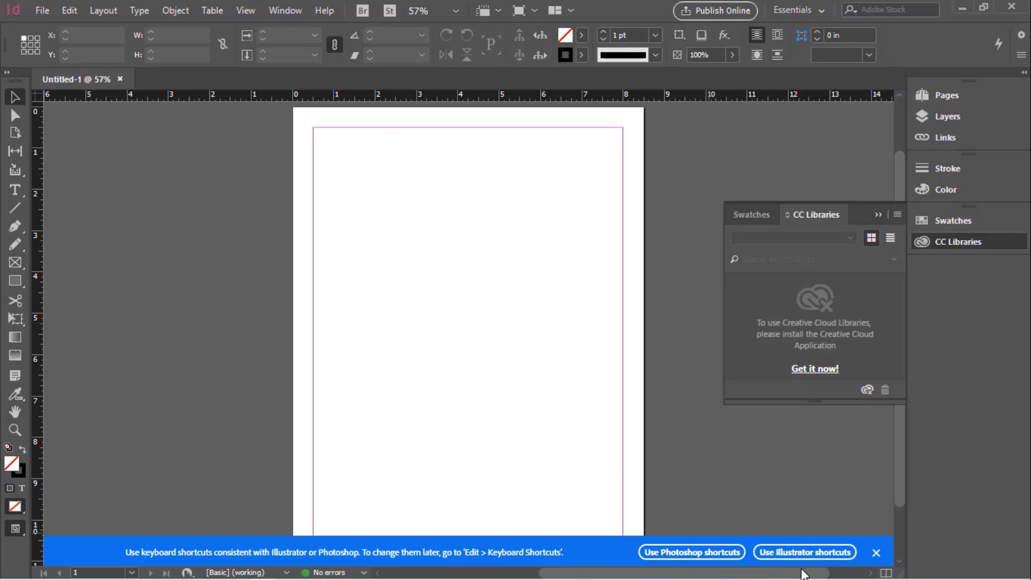
left_click(875, 553)
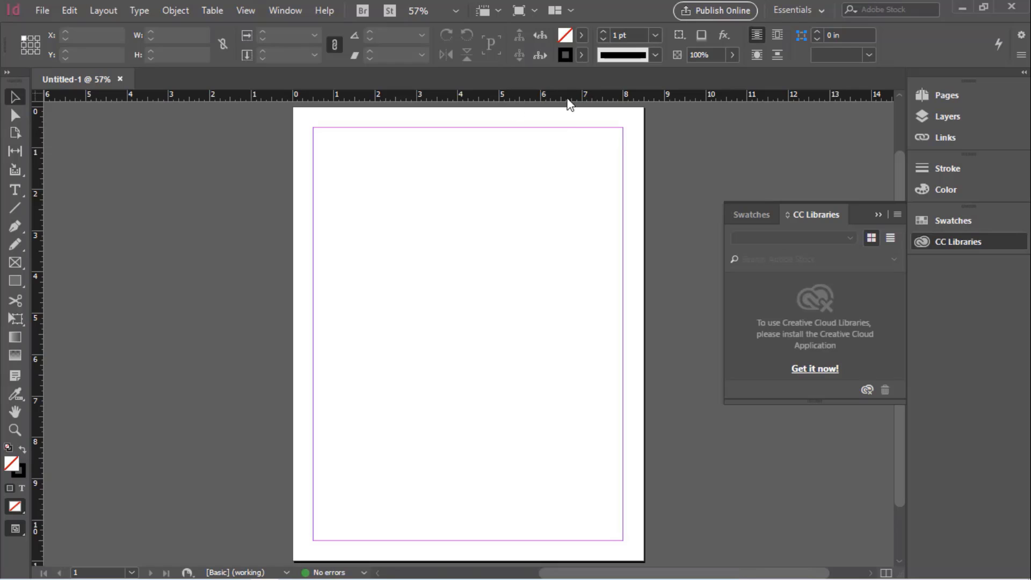
- Show the page at actual size and collapse the CC Libraries panel to inspect the whole sheet
scroll(586, 107, "up", 3)
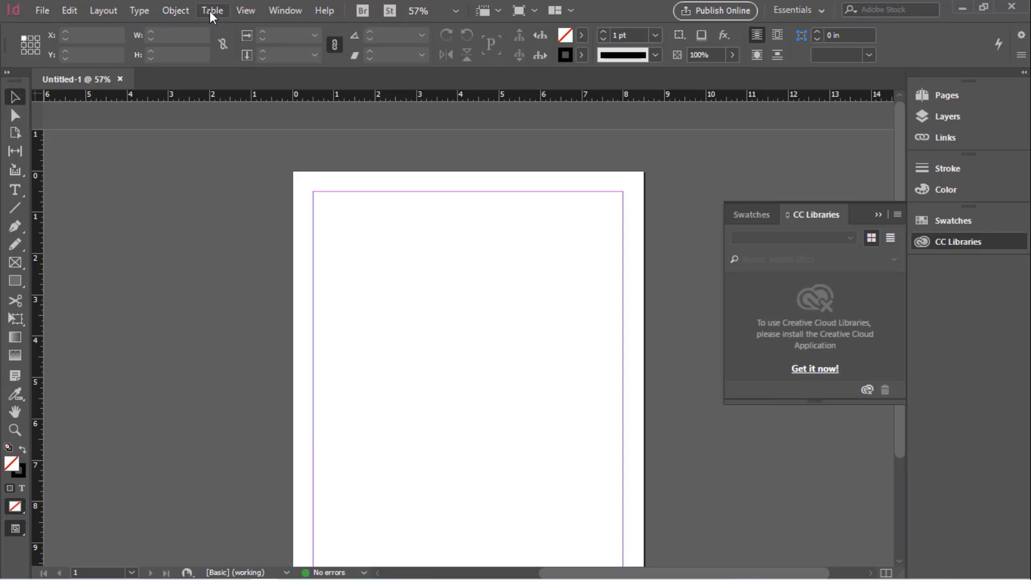
left_click(244, 12)
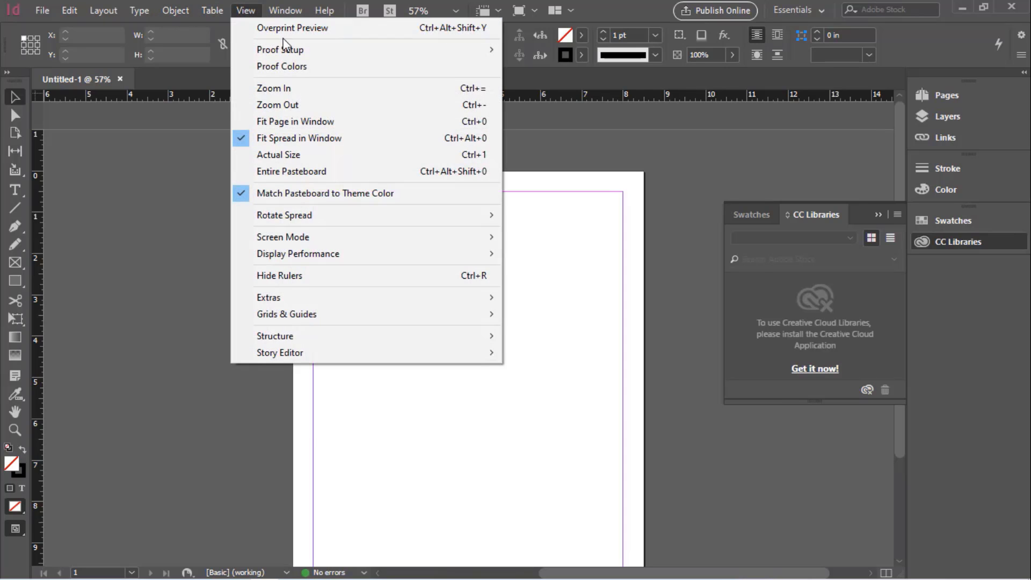
left_click(433, 161)
scroll(472, 138, "up", 3)
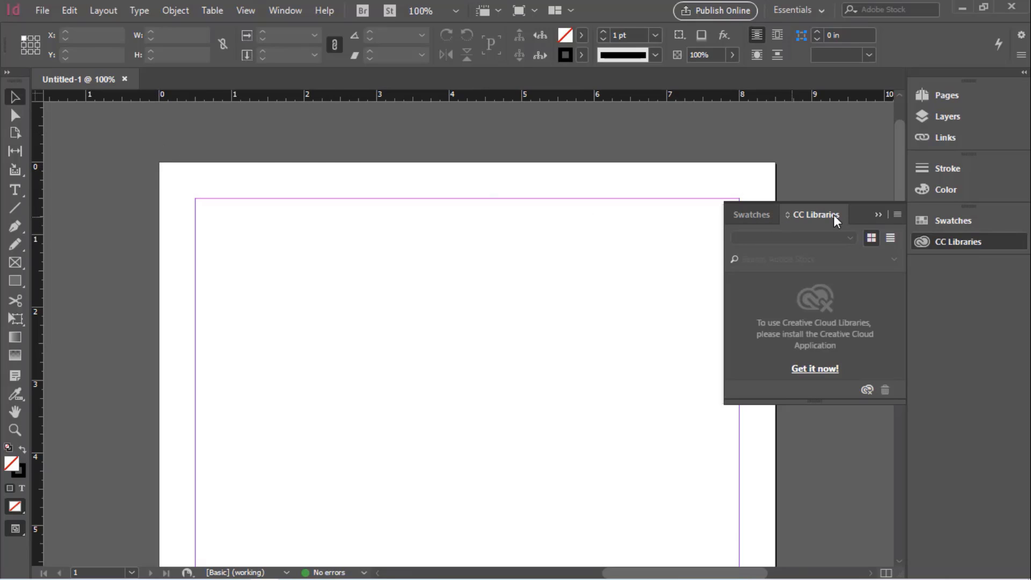
left_click(878, 215)
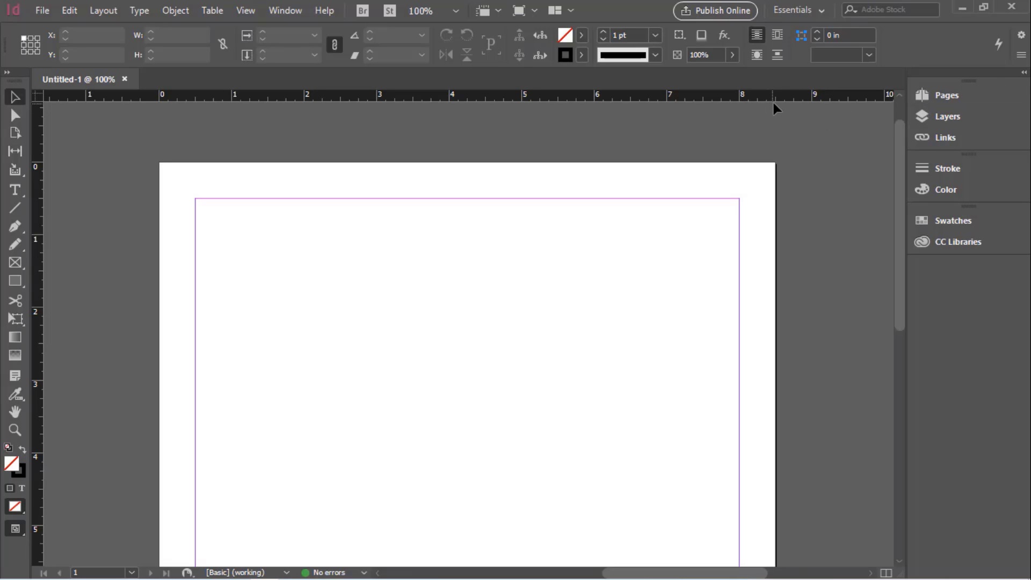
scroll(161, 333, "down", 10)
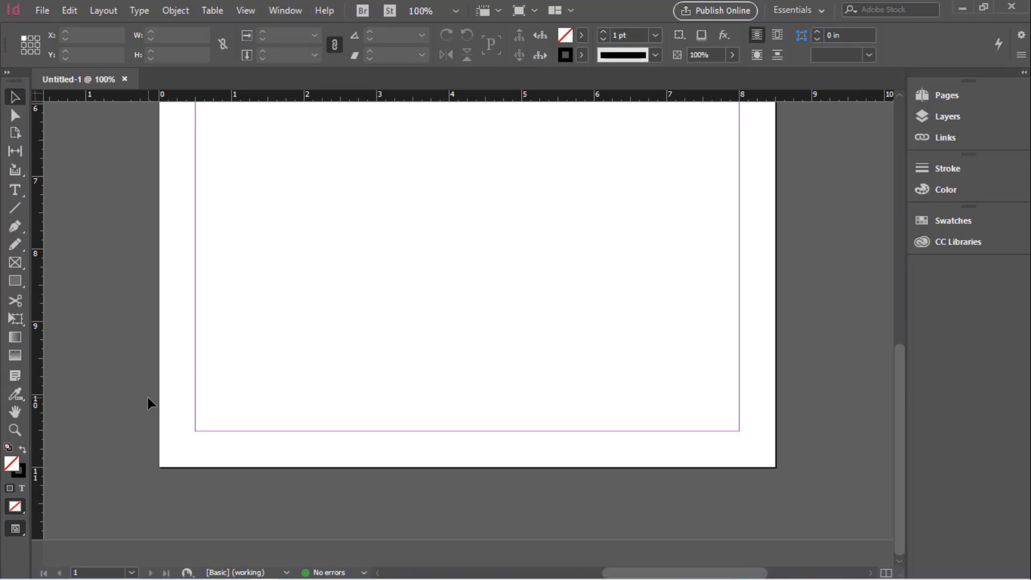
scroll(228, 306, "up", 10)
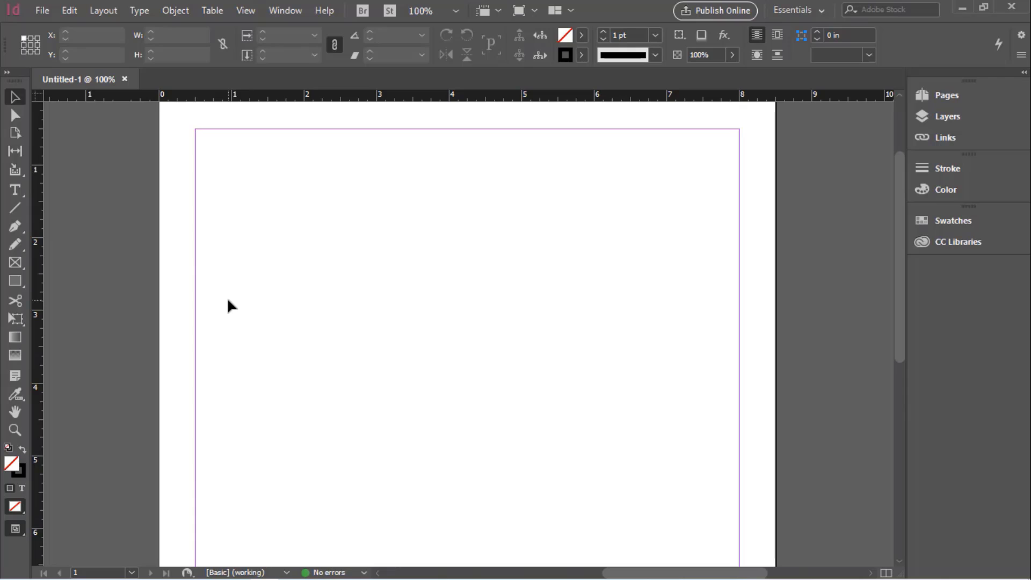
- Start a second new document and set its units to inches
left_click(41, 12)
mouse_move(54, 29)
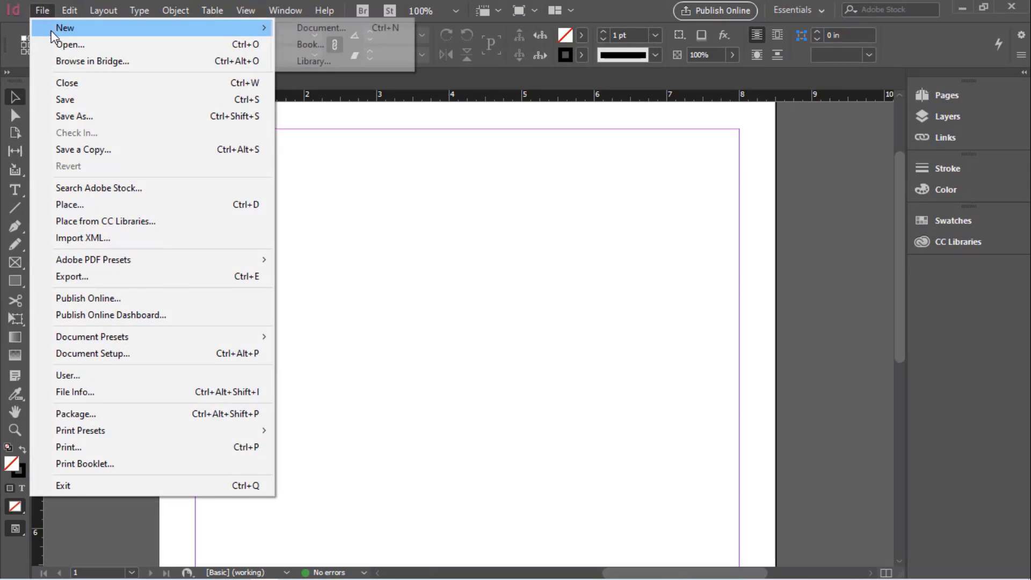
left_click(408, 30)
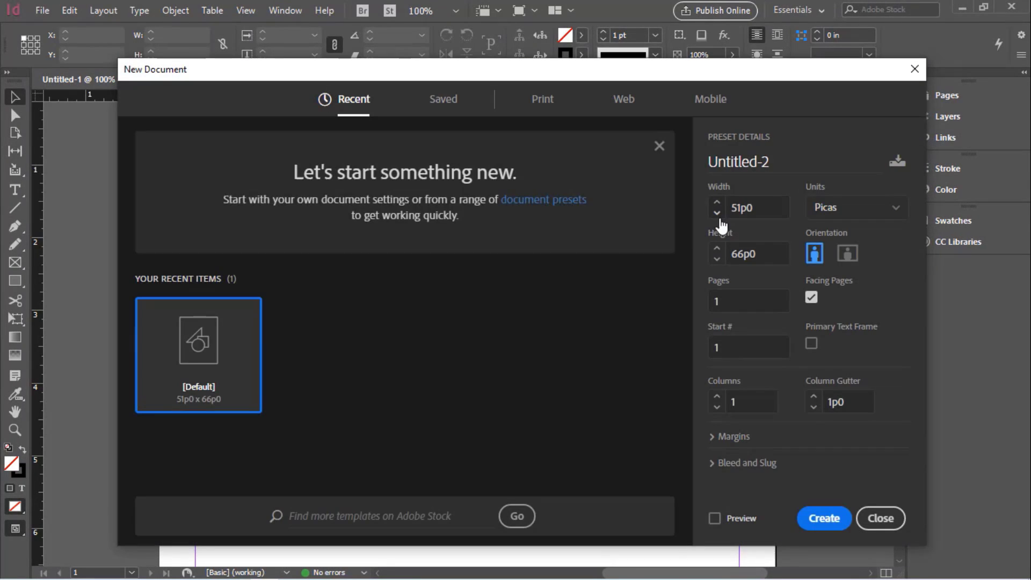
left_click(880, 212)
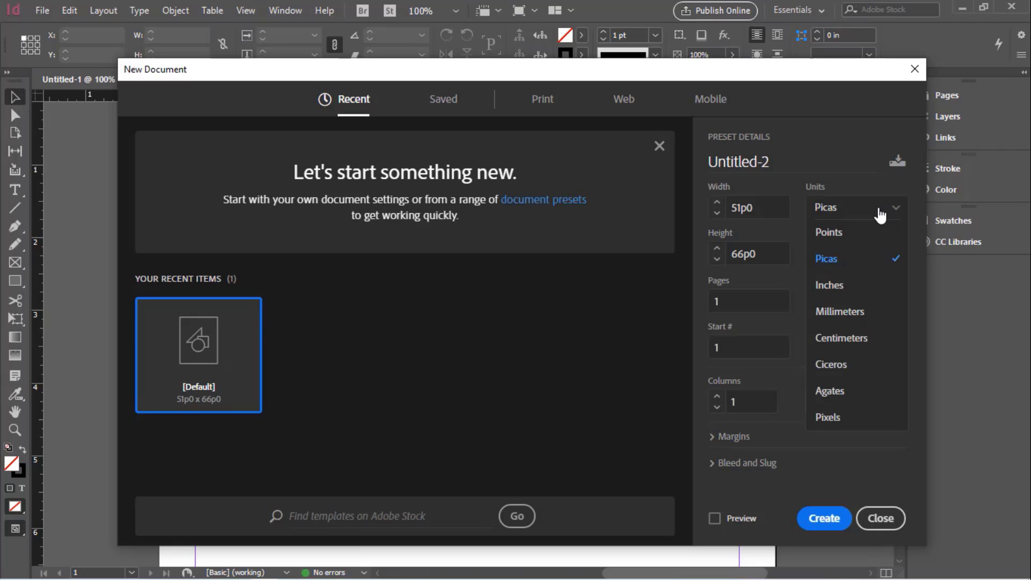
left_click(871, 213)
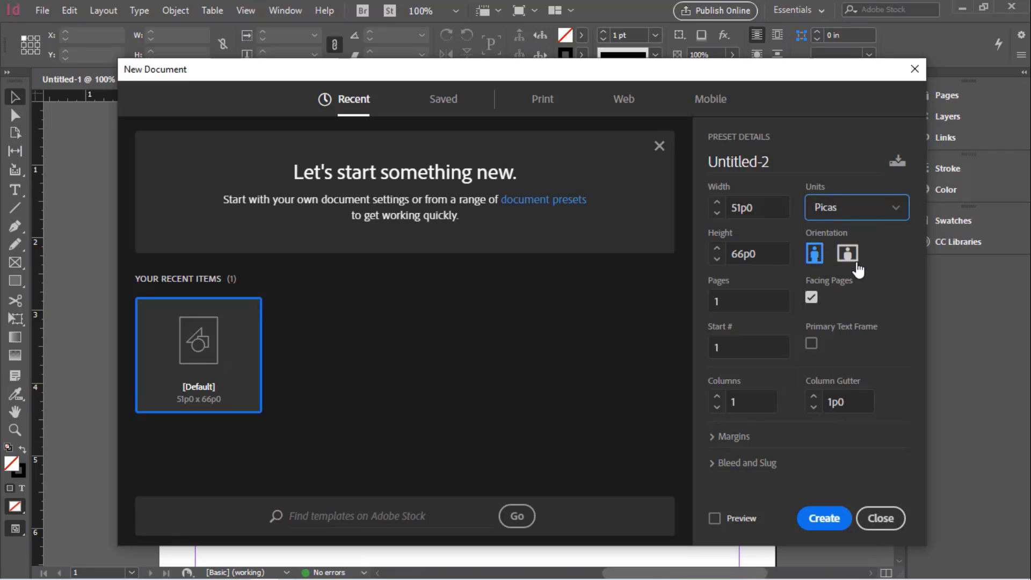
left_click(870, 208)
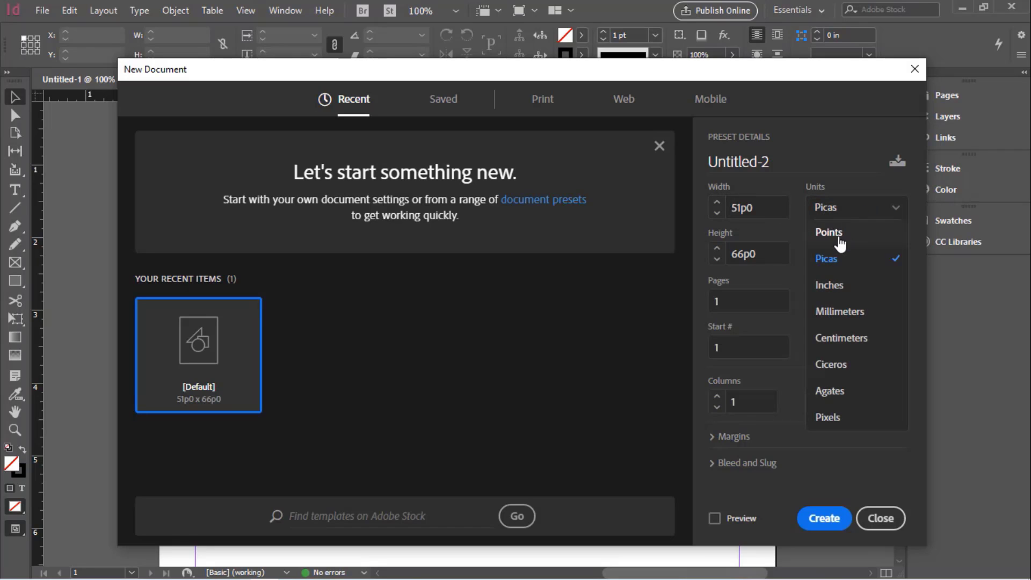
left_click(829, 285)
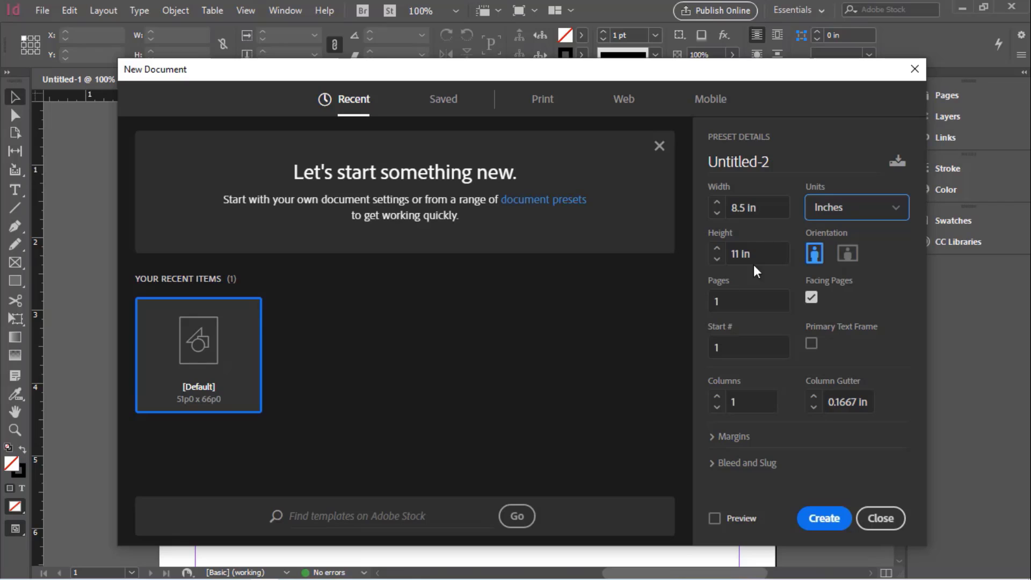
- Set the page height to 14 in and create the legal-size document
left_click(742, 254)
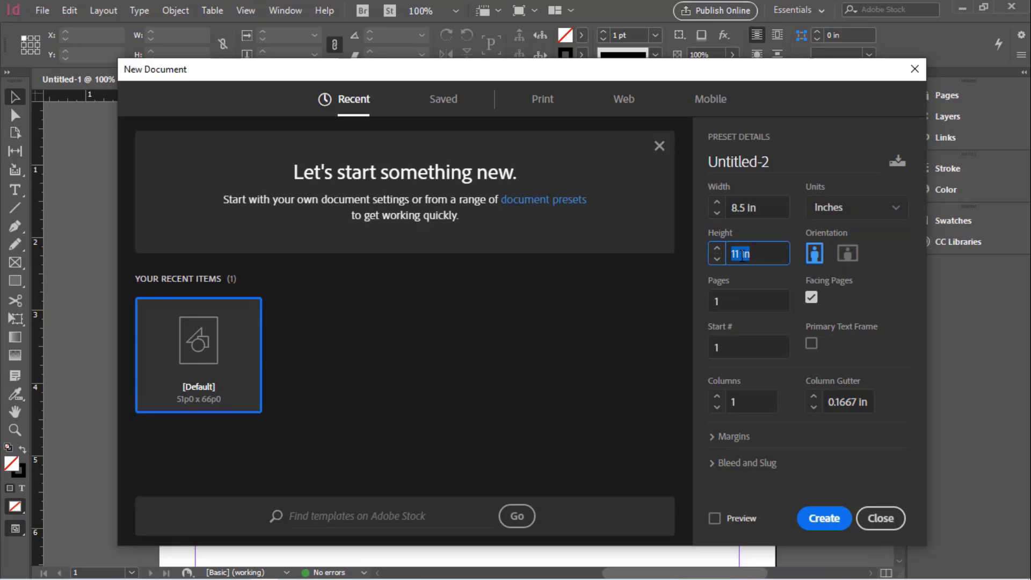
type("14")
left_click(880, 305)
left_click(824, 518)
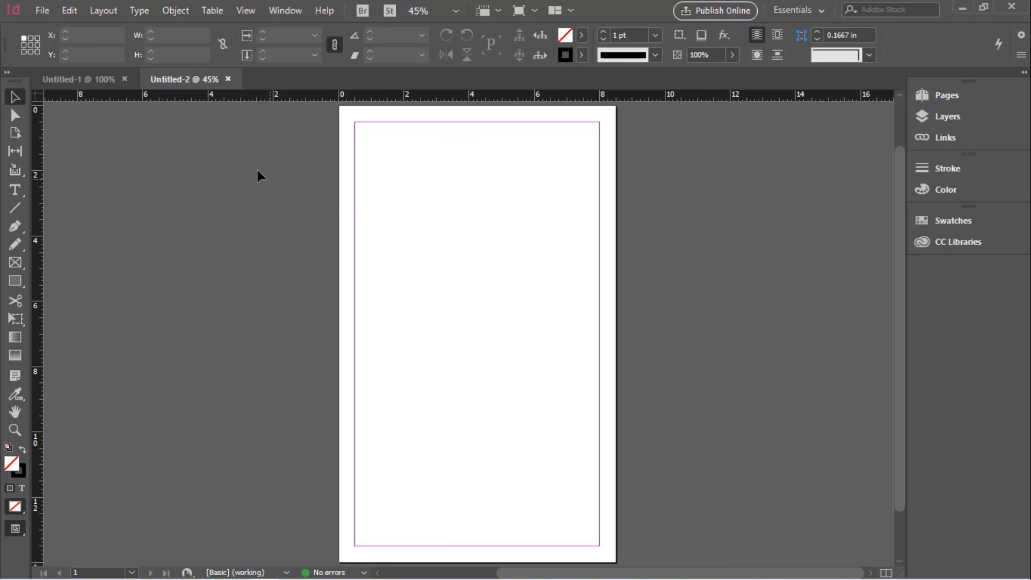
- Compare the Untitled-1 page, zoomed out to 25%, with the Untitled-2 page
left_click(81, 81)
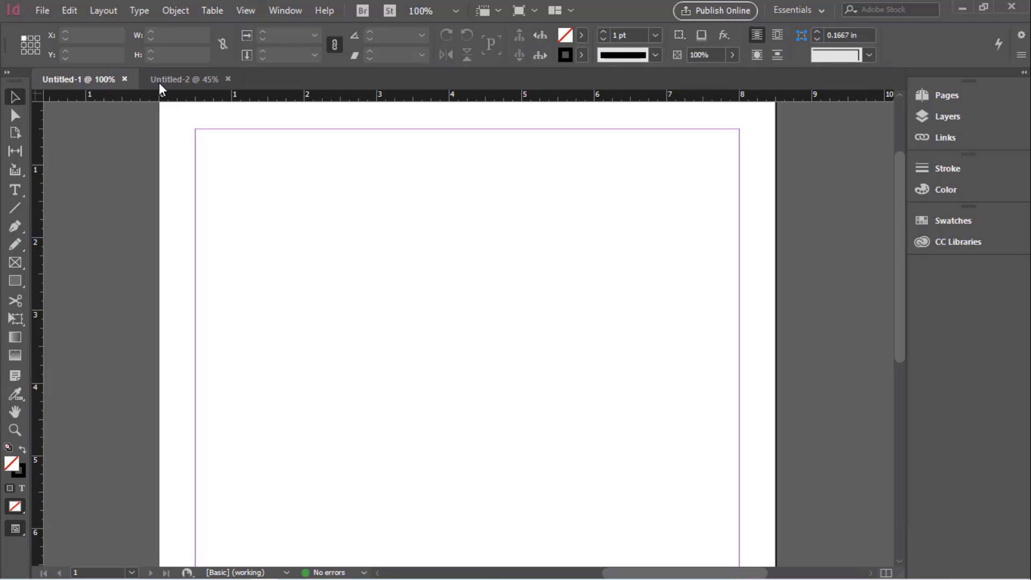
scroll(242, 198, "down", 5)
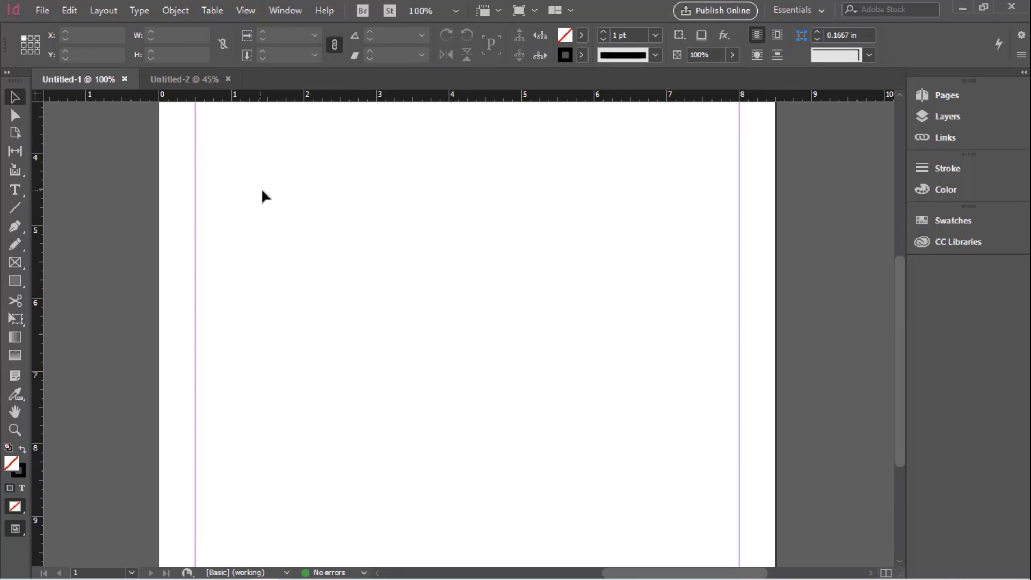
key("ctrl+minus")
key("ctrl+minus")
key("ctrl+minus")
key("ctrl+minus")
key("ctrl+minus")
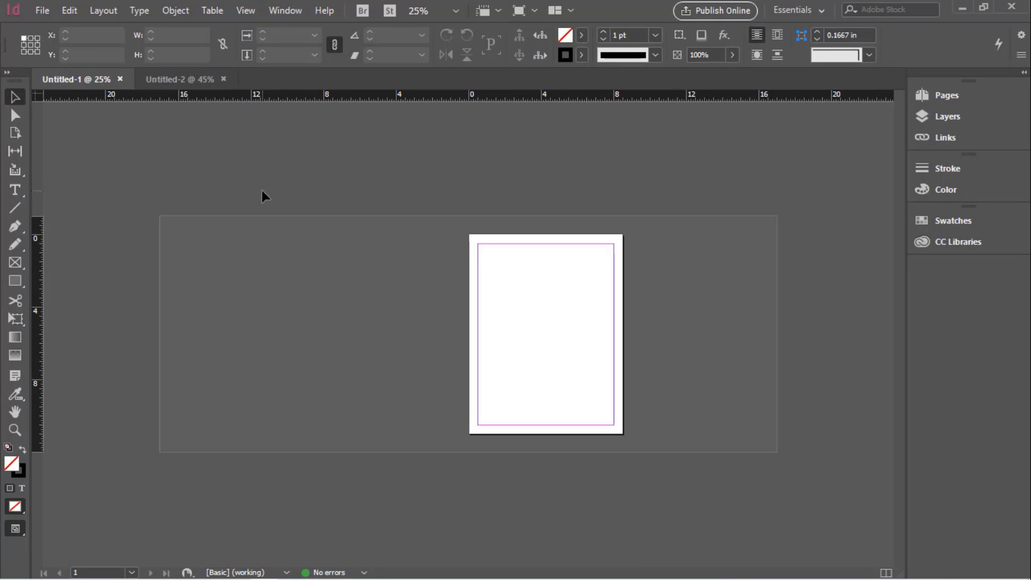
left_click(173, 81)
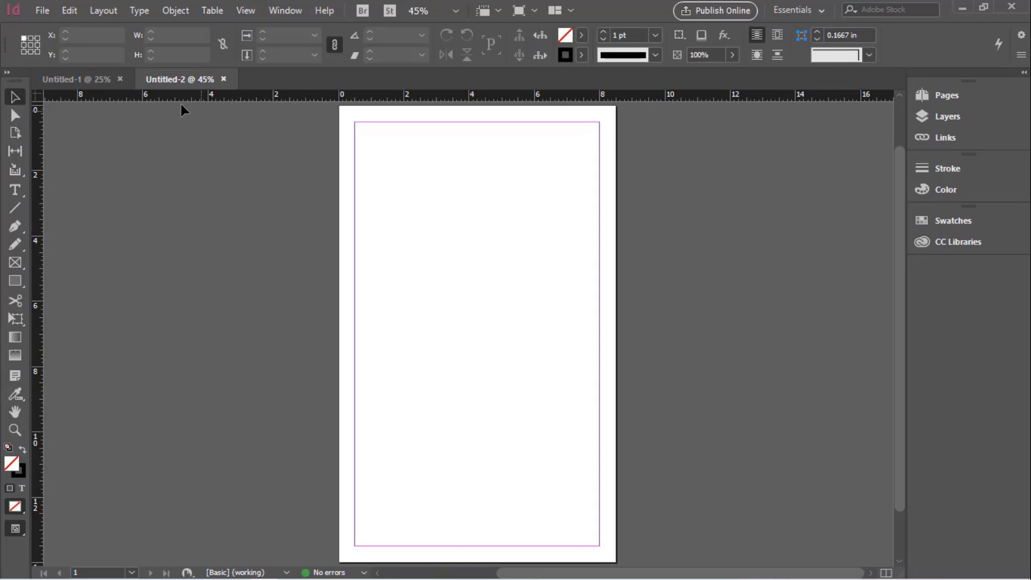
- Start a third new document with its measurement units set to inches
left_click(42, 12)
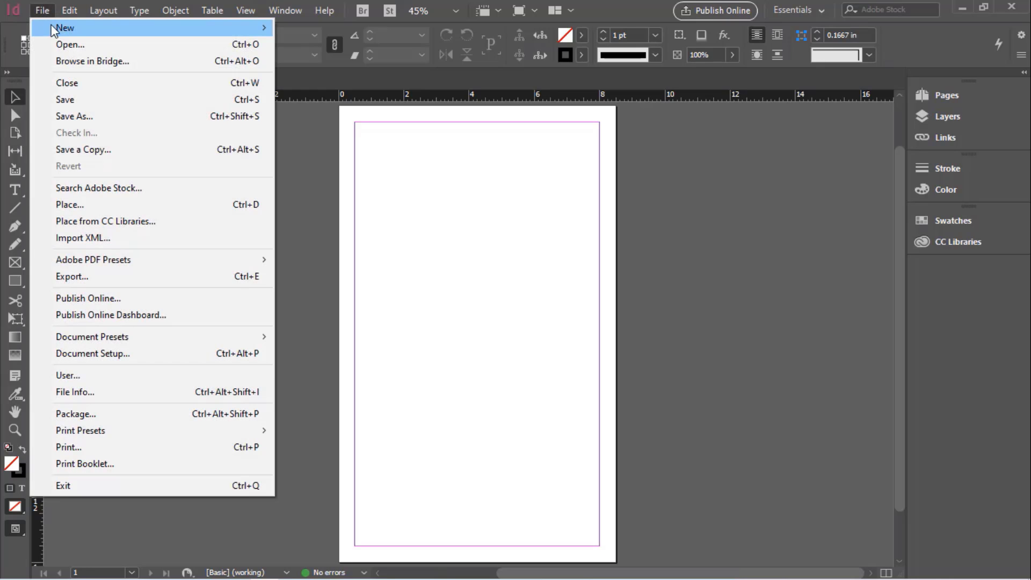
mouse_move(48, 26)
left_click(310, 28)
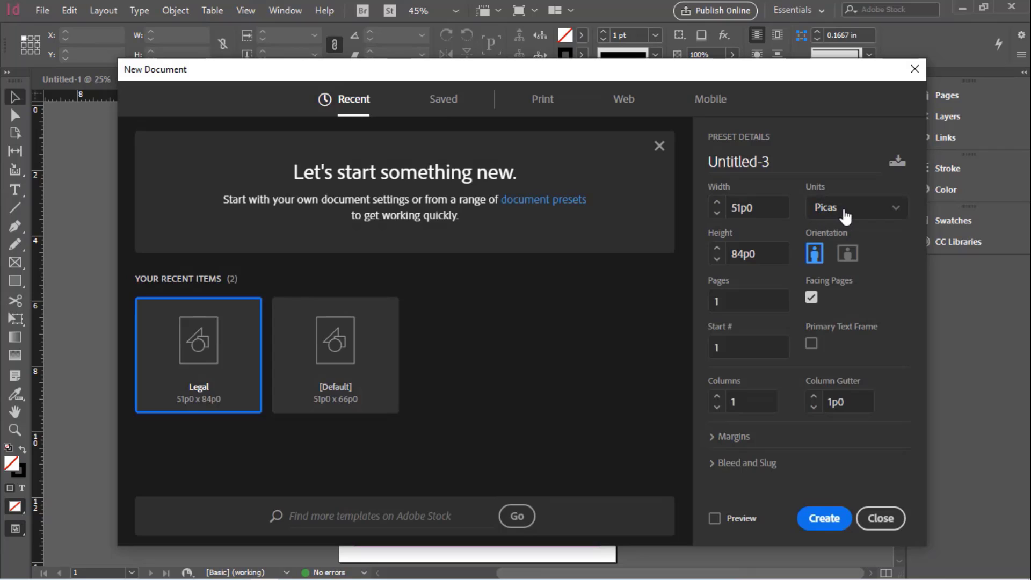
left_click(869, 216)
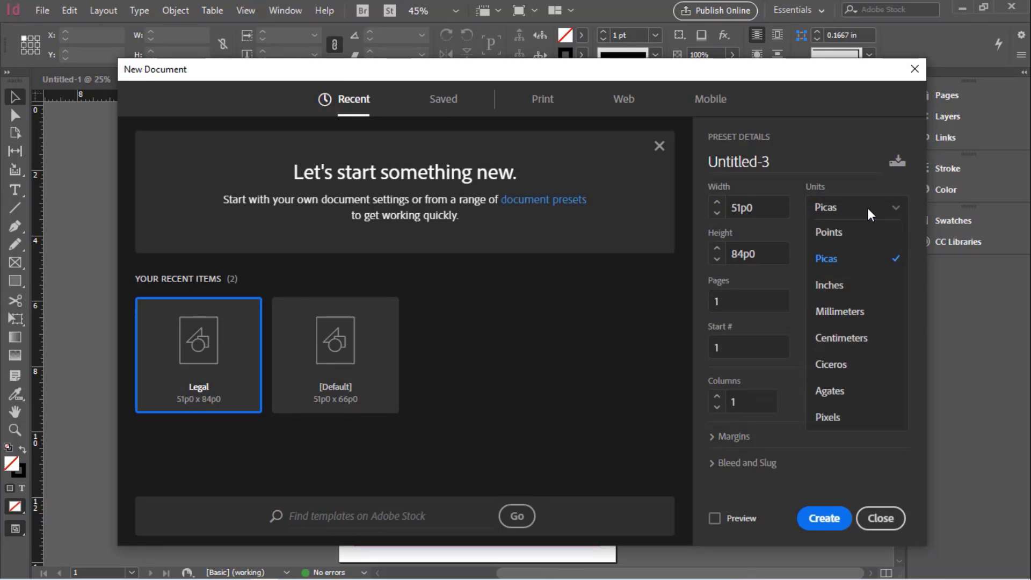
left_click(828, 285)
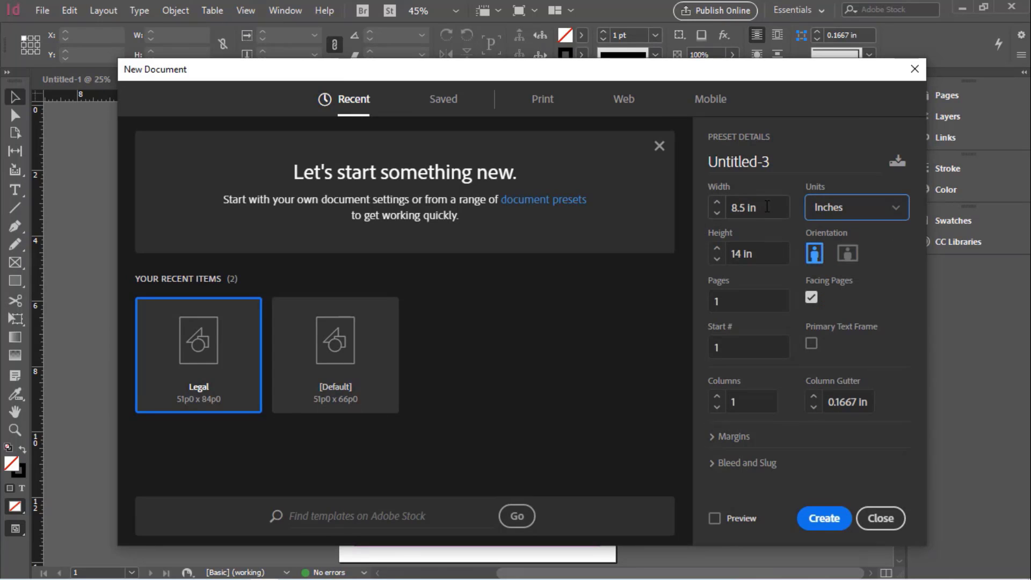
- Set the page to 11 in wide and 17 in high and create the tabloid-size document
left_click(767, 207)
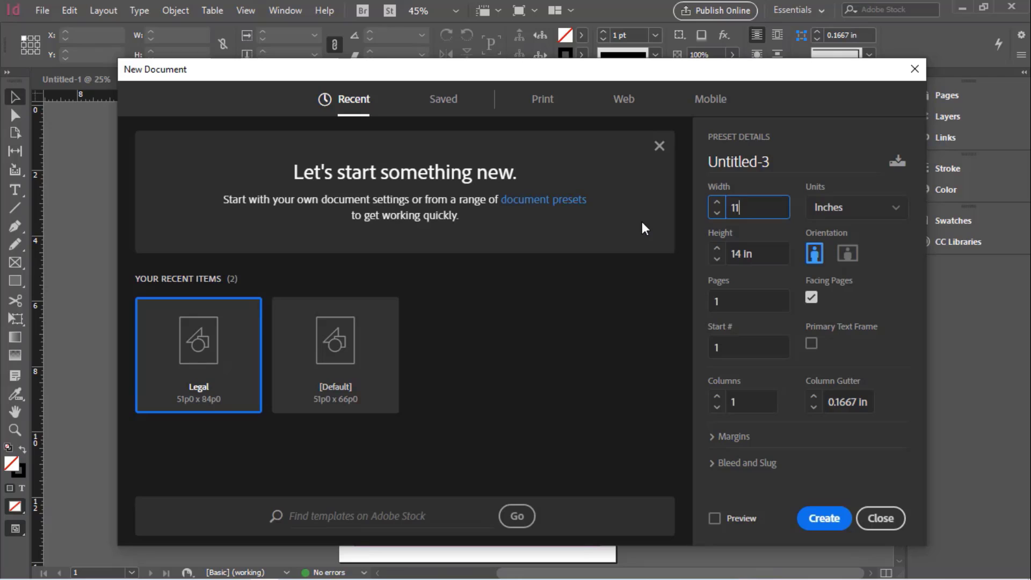
left_click(761, 255)
triple_click(761, 255)
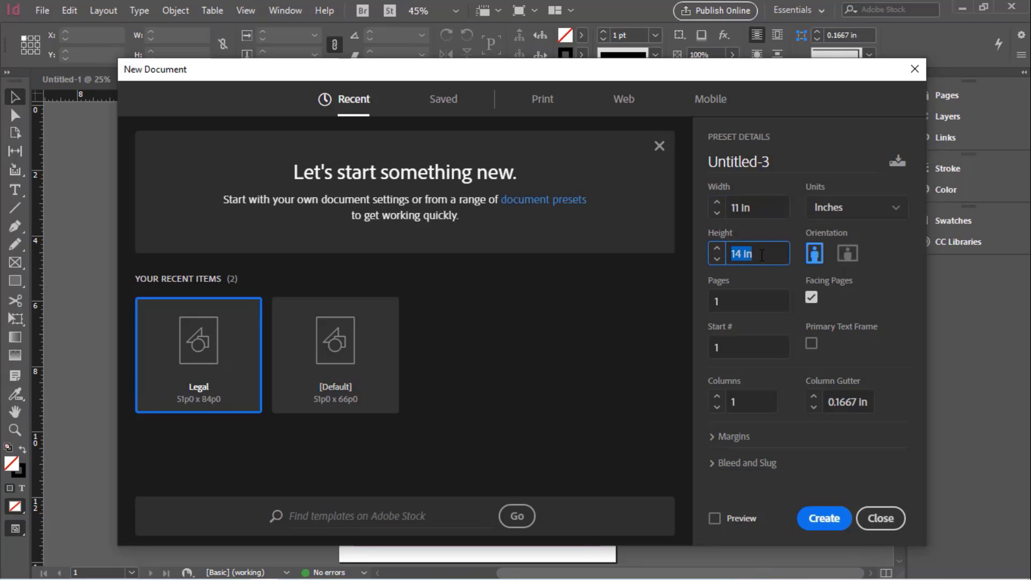
type("17")
left_click(905, 275)
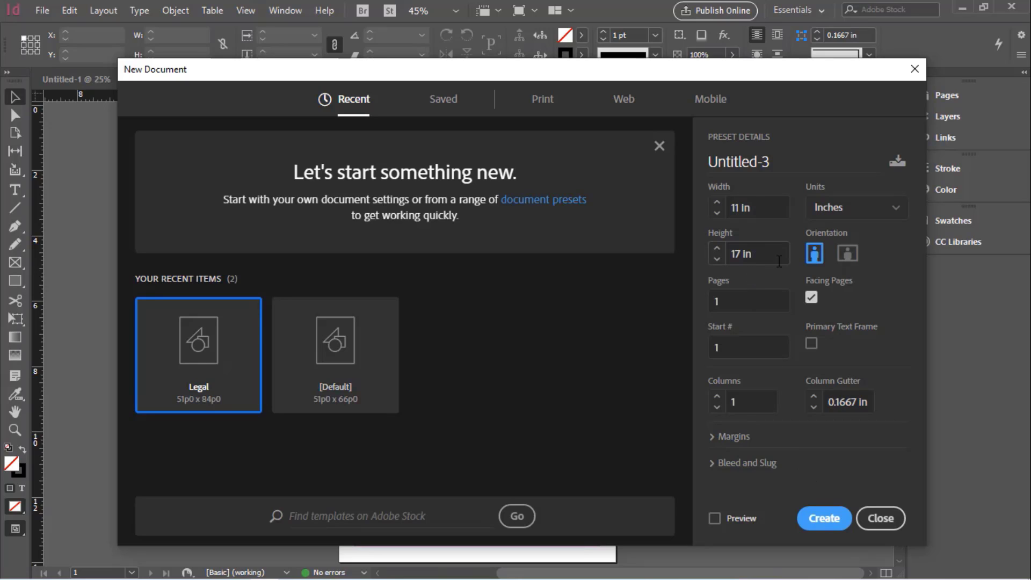
left_click(827, 518)
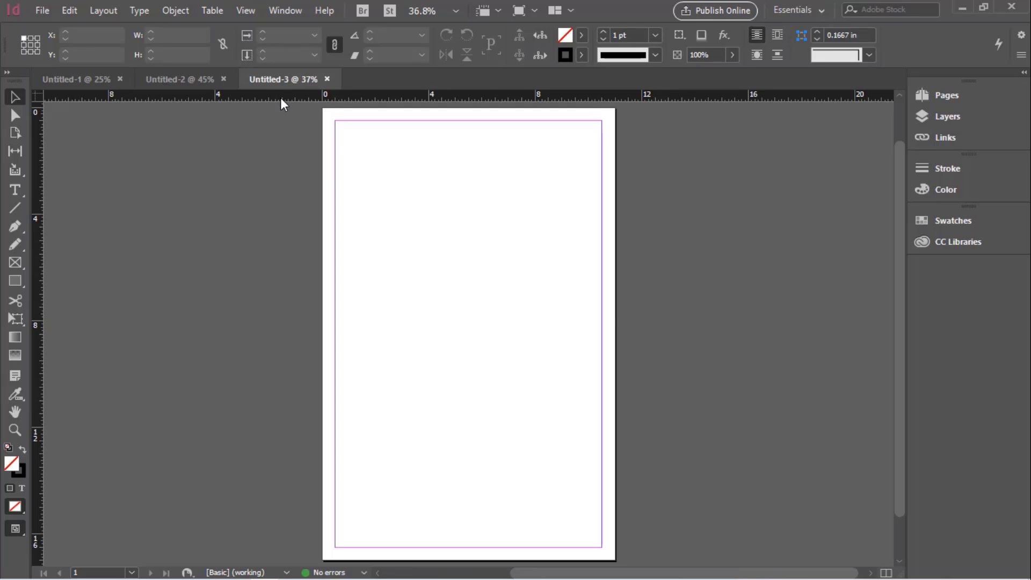
- Compare the page proportions of the Untitled-2 and Untitled-3 documents
left_click(198, 76)
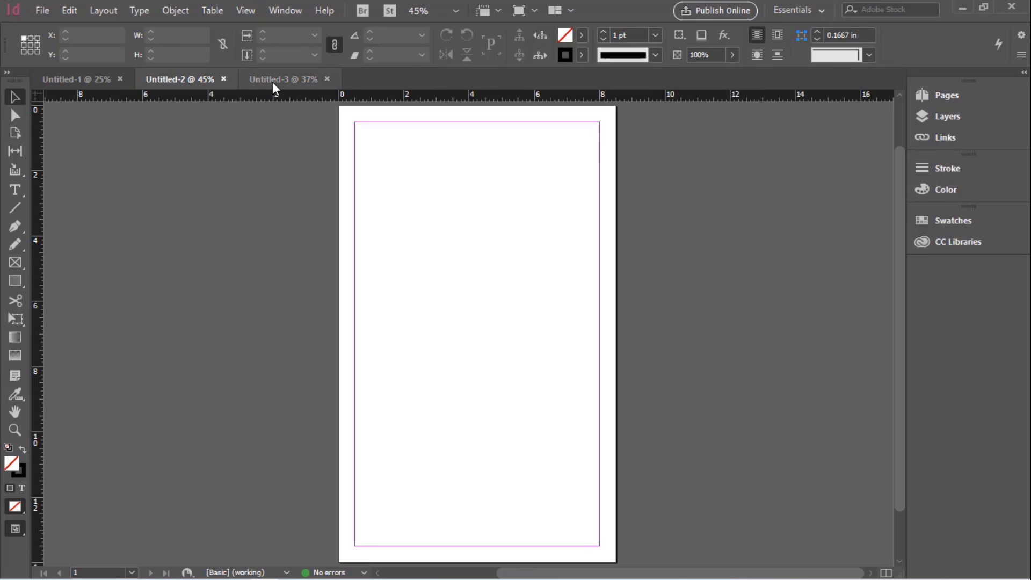
left_click(273, 82)
left_click(186, 78)
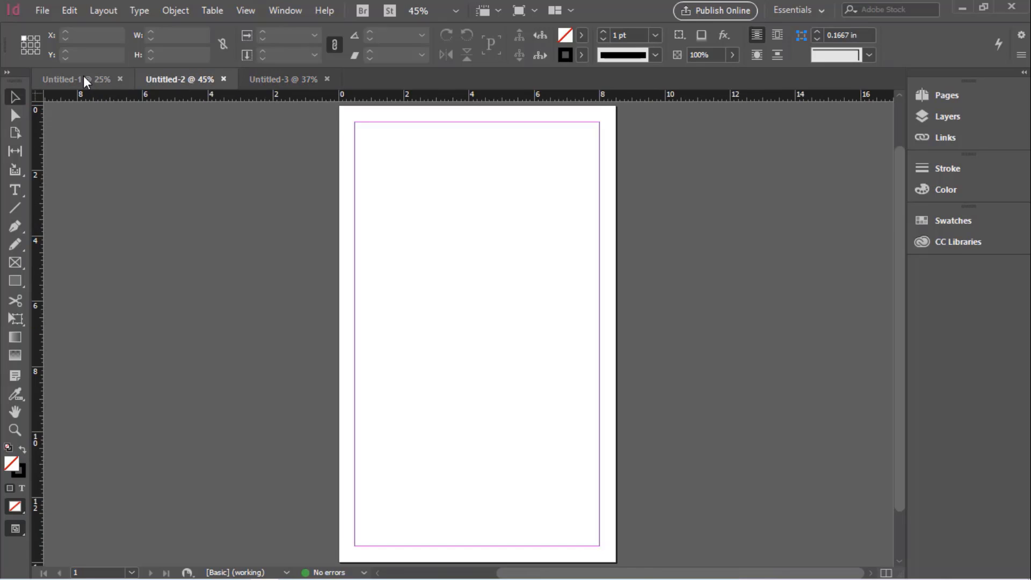
- Compare the page proportions of the Untitled-1, Untitled-2 and Untitled-3 documents
left_click(83, 78)
left_click(199, 78)
left_click(294, 77)
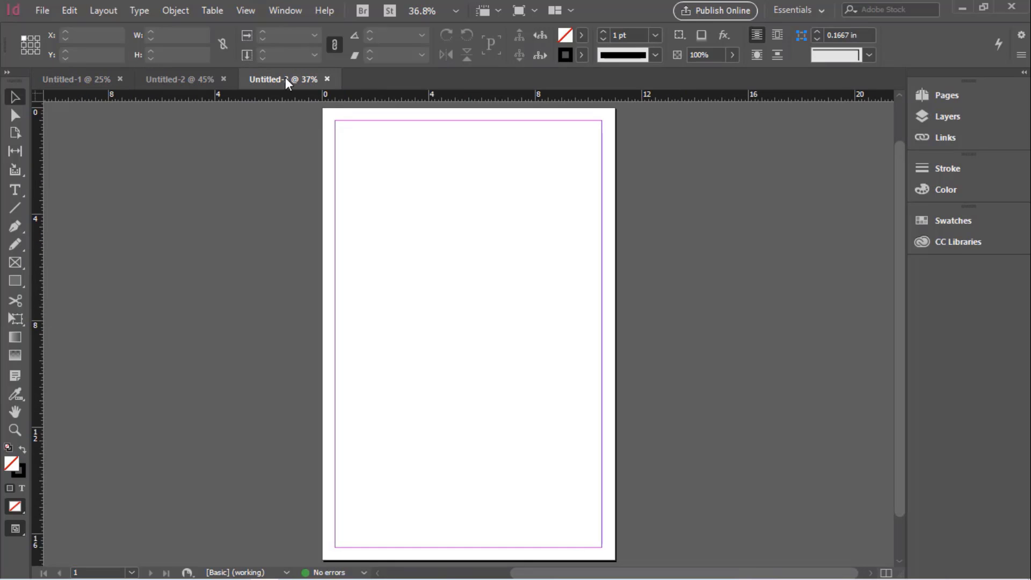
- Start a fourth new document with its measurement units set to inches
left_click(37, 12)
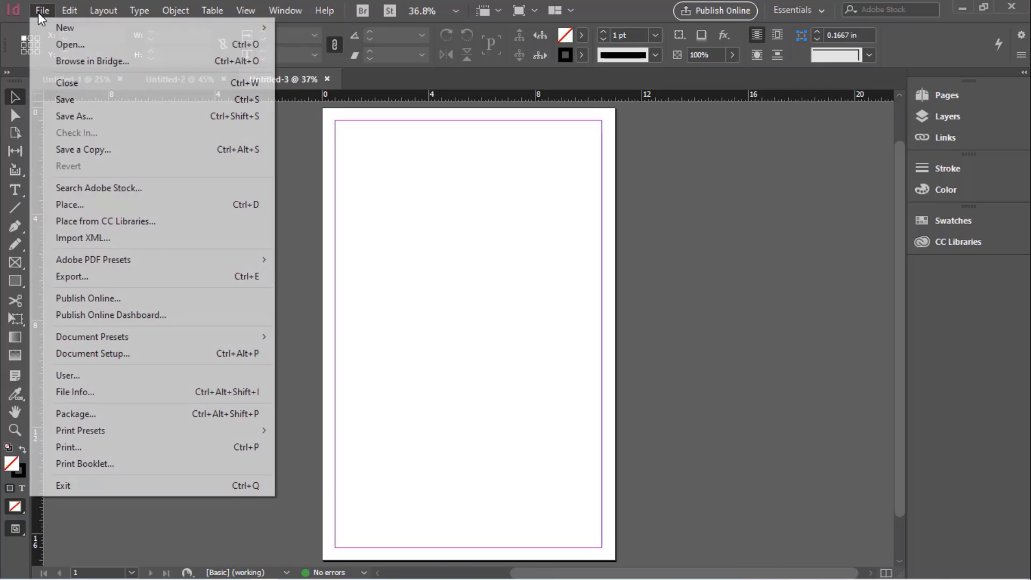
mouse_move(133, 32)
left_click(363, 30)
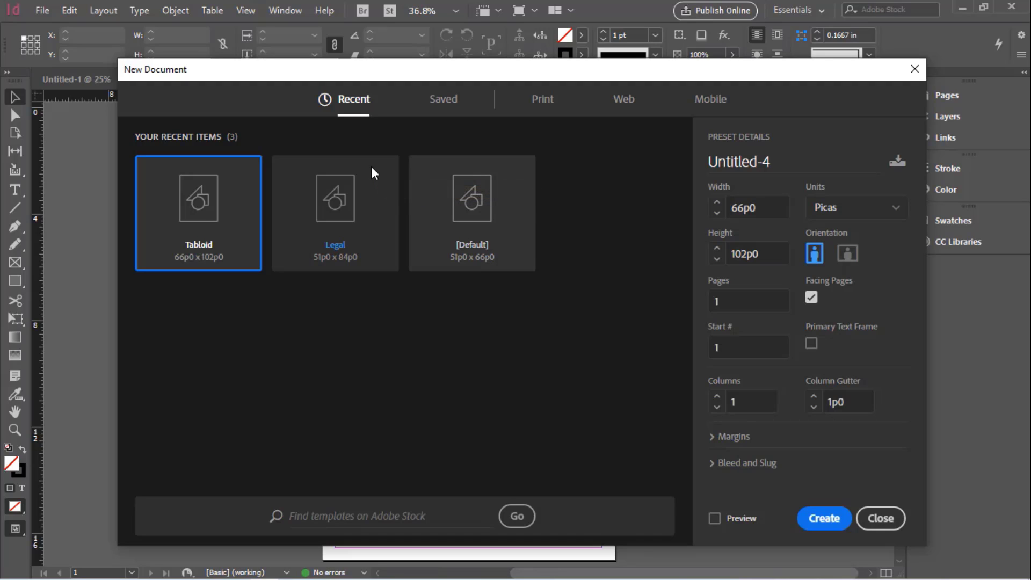
left_click(836, 214)
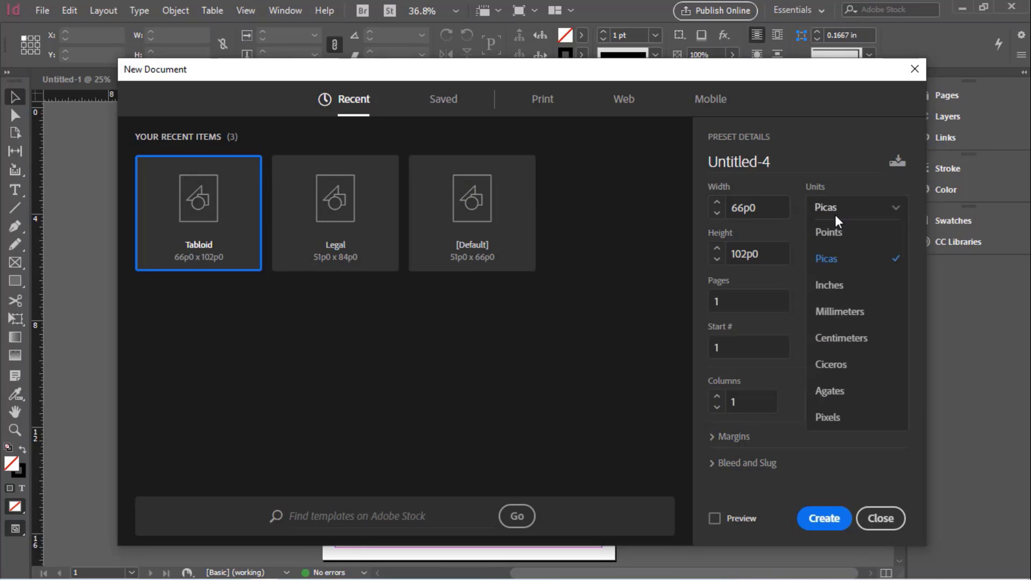
left_click(833, 283)
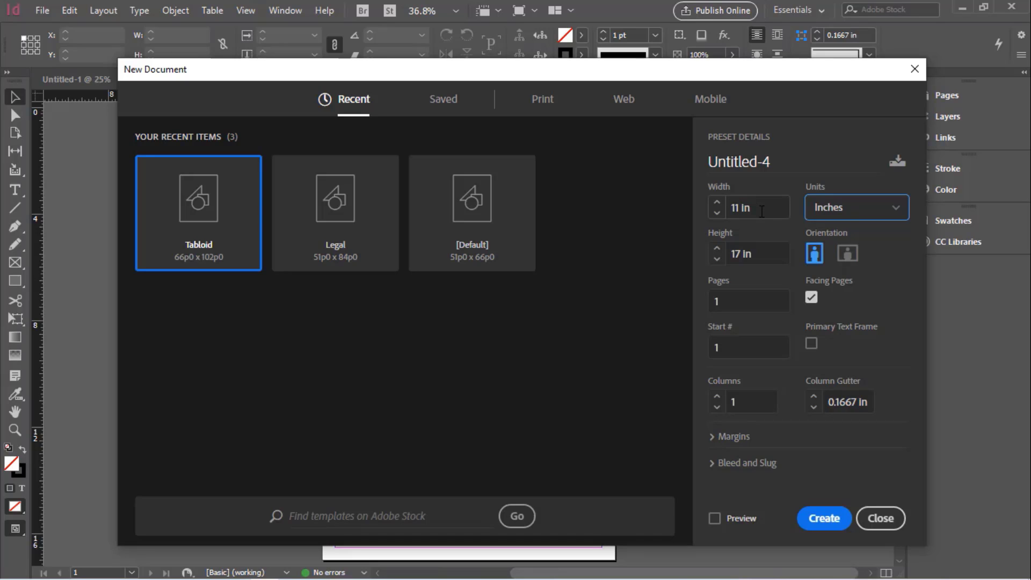
- Set the page to 8.5 in wide and 11 in high and create the letter-size document
left_click(778, 207)
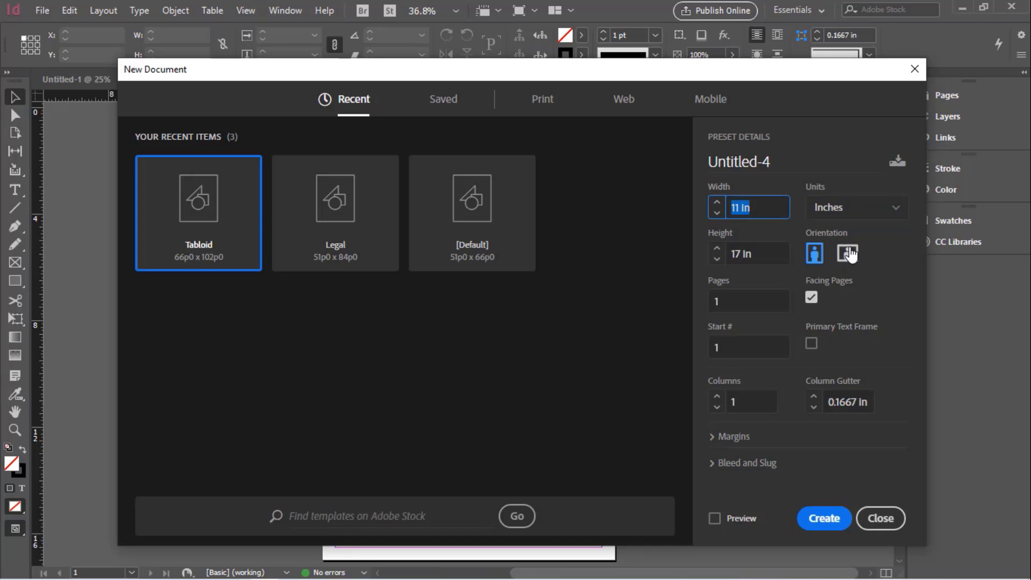
type("8.5")
key("Tab")
type("11")
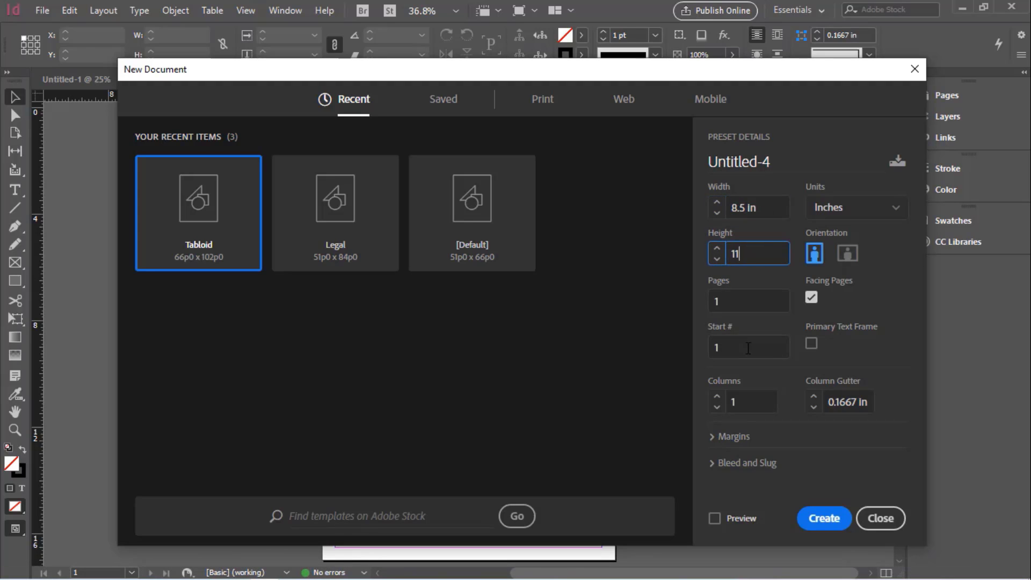
left_click(825, 517)
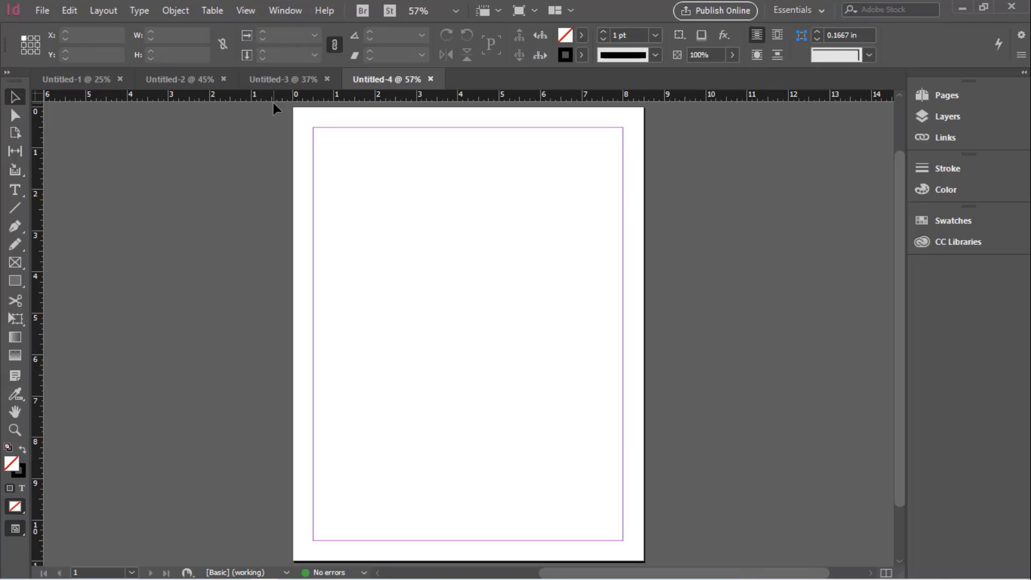
- Start a fifth new document with its measurement units set to inches
left_click(41, 9)
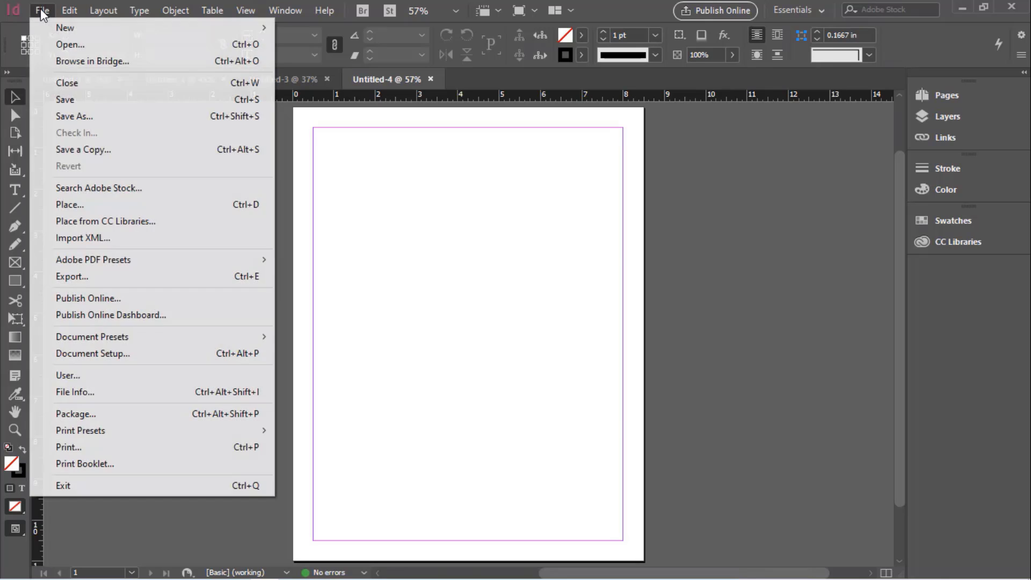
left_click(40, 8)
left_click(51, 12)
mouse_move(64, 33)
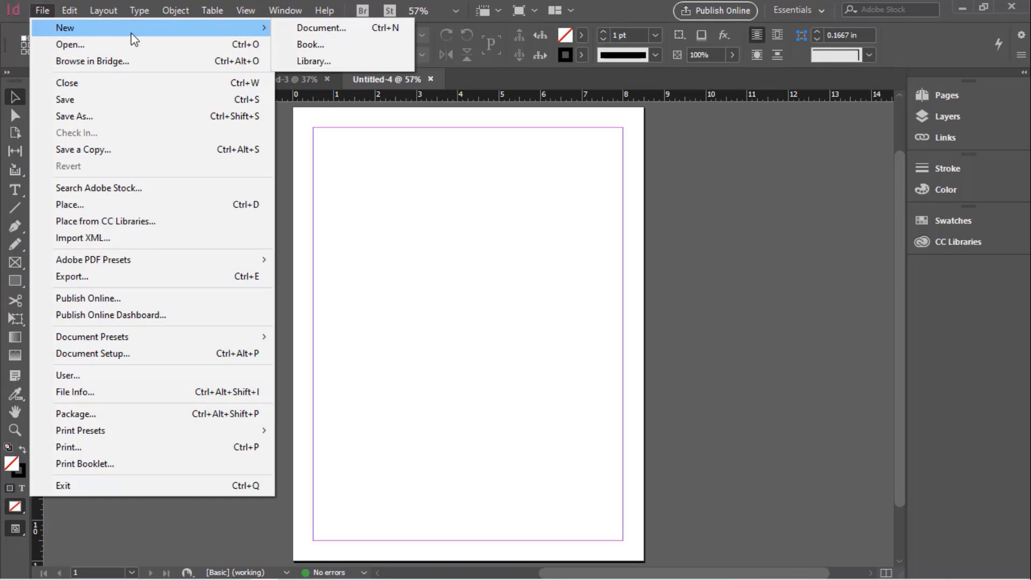
left_click(341, 27)
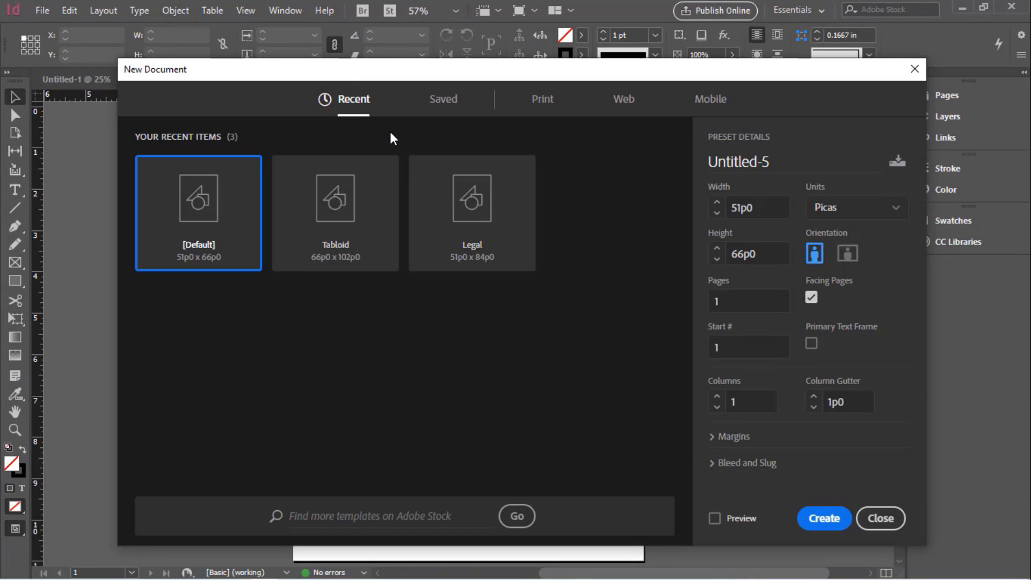
left_click(846, 214)
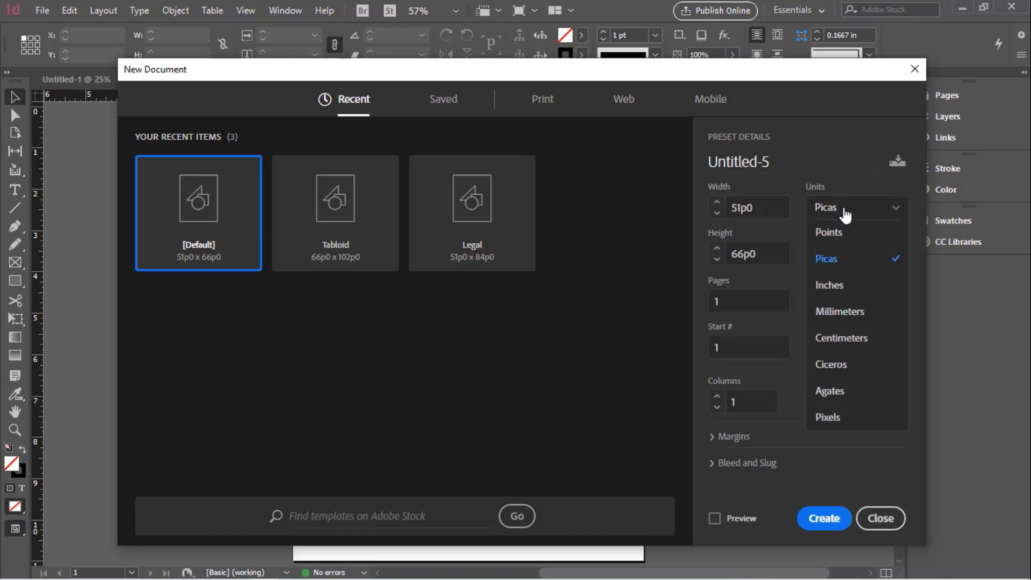
left_click(837, 285)
- Set the page to 5.5 in wide and 8.5 in high and create the half-letter document
left_click(784, 208)
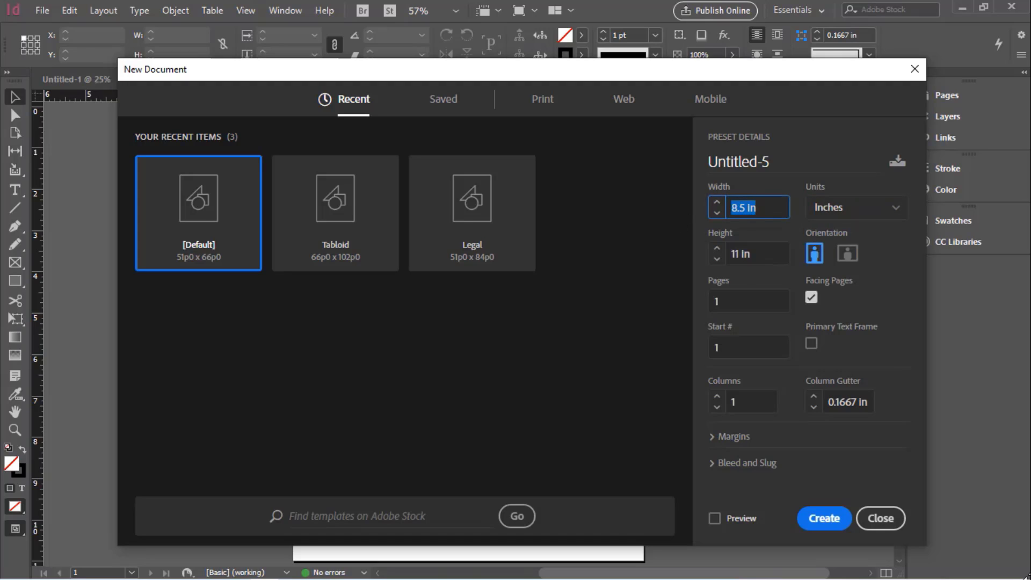
type("5.5")
left_click(759, 257)
type("8.5")
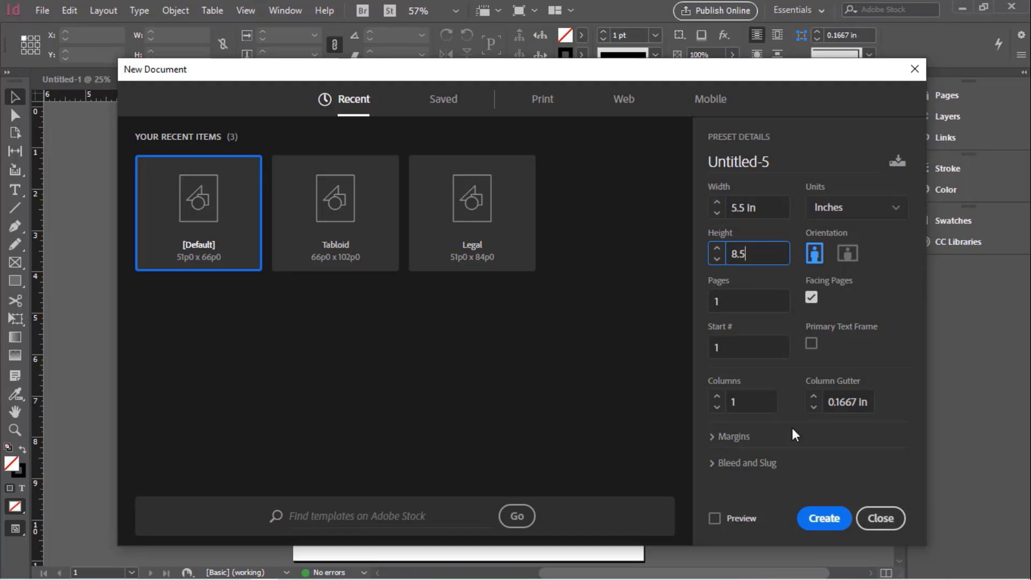
left_click(822, 518)
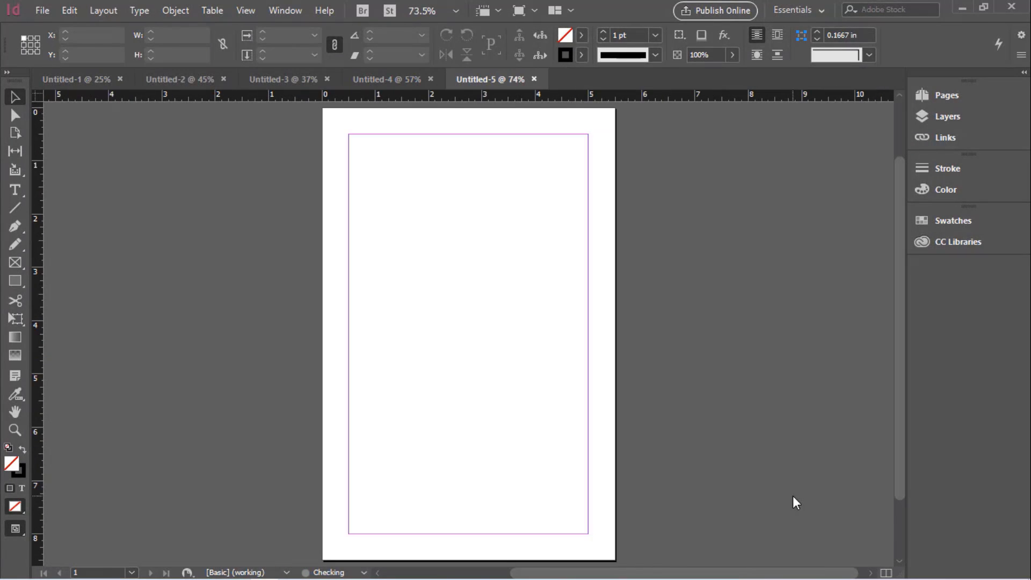
- Compare the page proportions of all five open documents, from Untitled-1 to Untitled-5
left_click(384, 81)
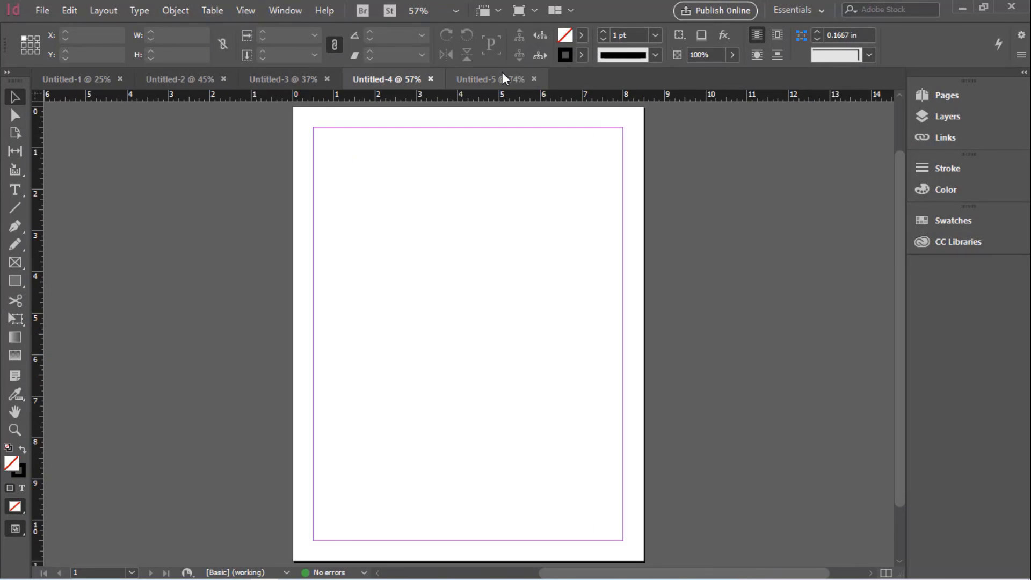
left_click(502, 78)
left_click(374, 81)
left_click(274, 78)
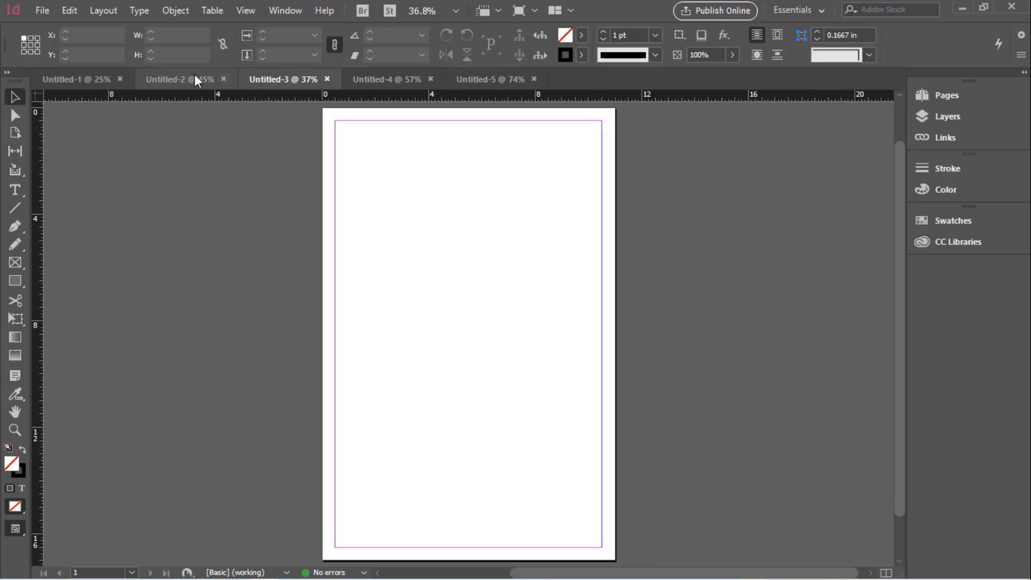
left_click(182, 79)
left_click(69, 79)
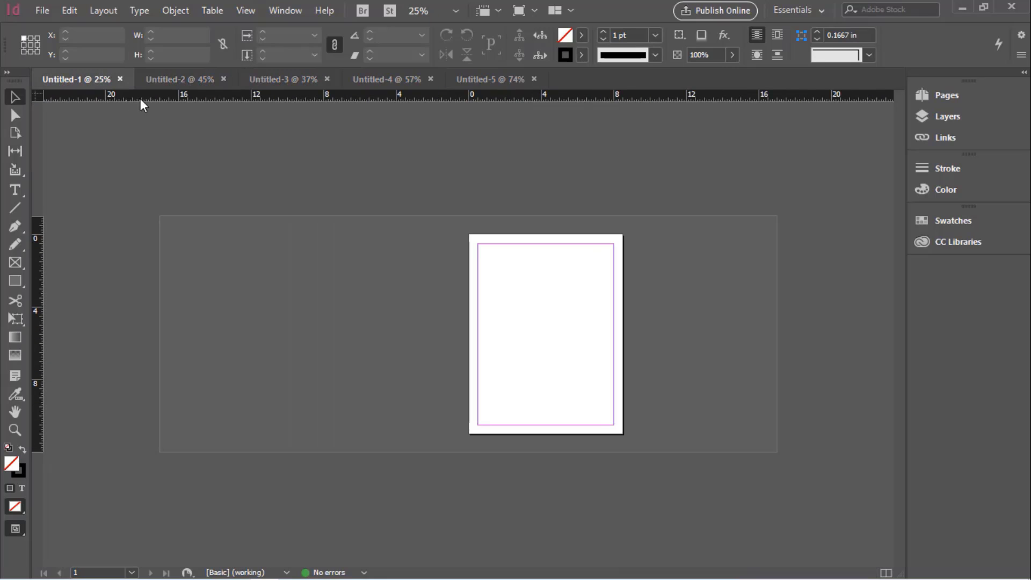
left_click(179, 75)
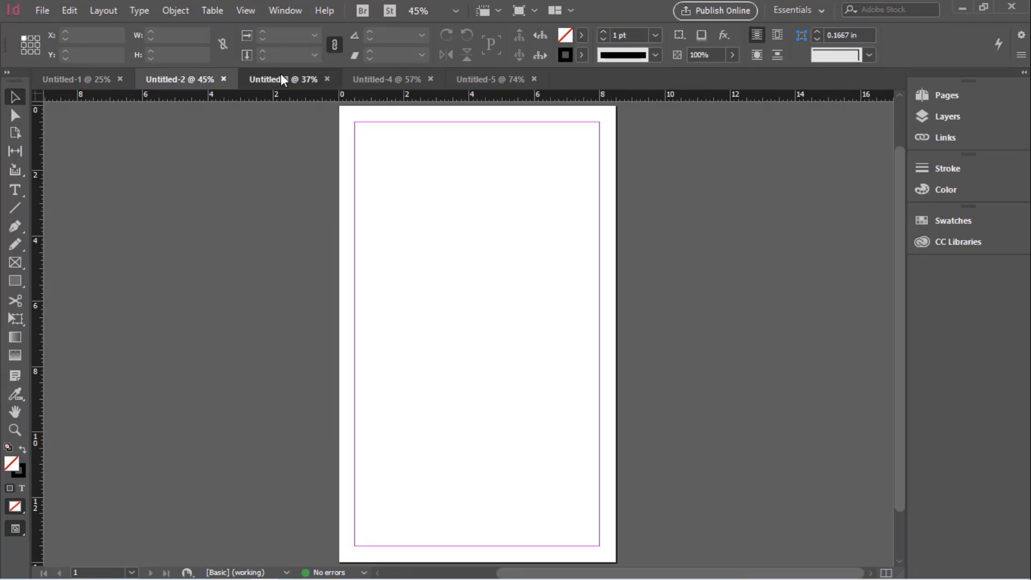
left_click(280, 75)
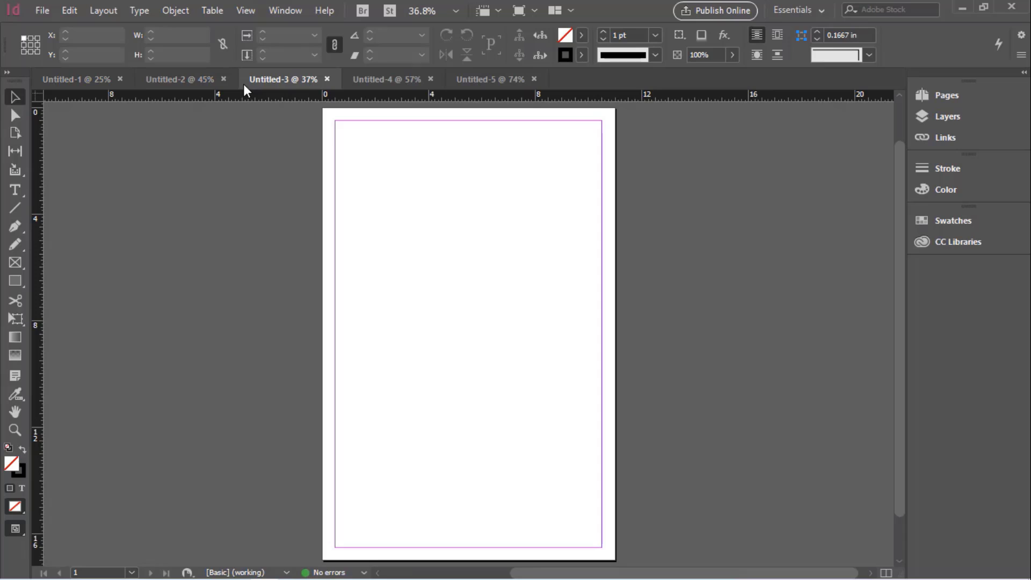
left_click(383, 82)
left_click(511, 83)
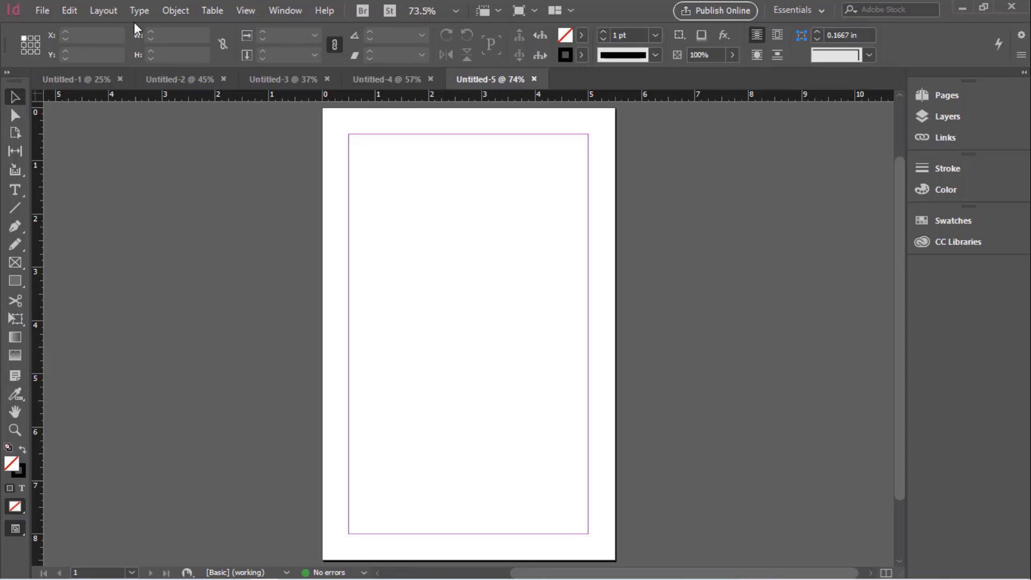
- Create a sixth document in inches with the page width set to 8 in, and close it again
left_click(42, 10)
mouse_move(72, 33)
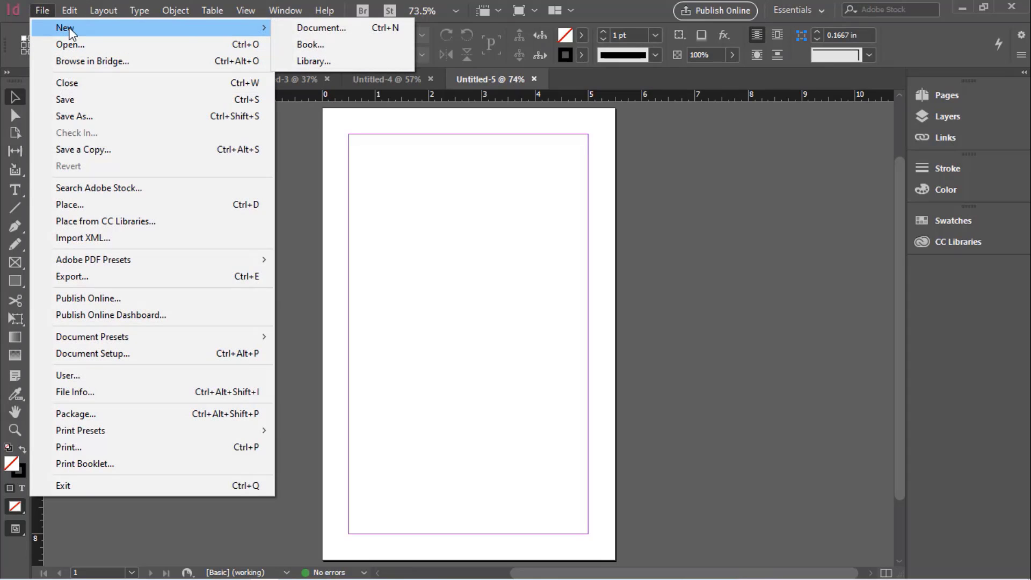
left_click(317, 32)
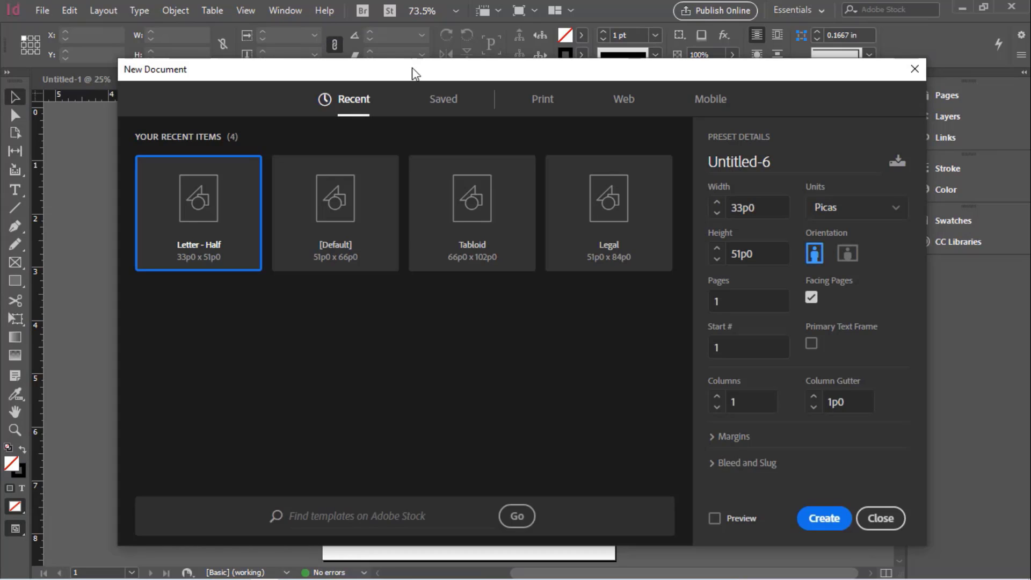
left_click(867, 207)
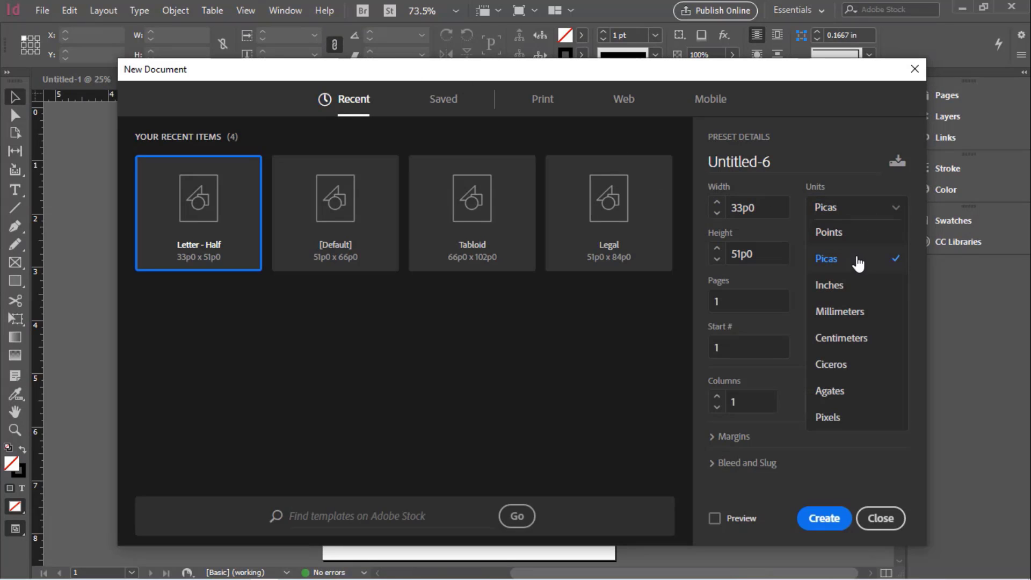
left_click(849, 295)
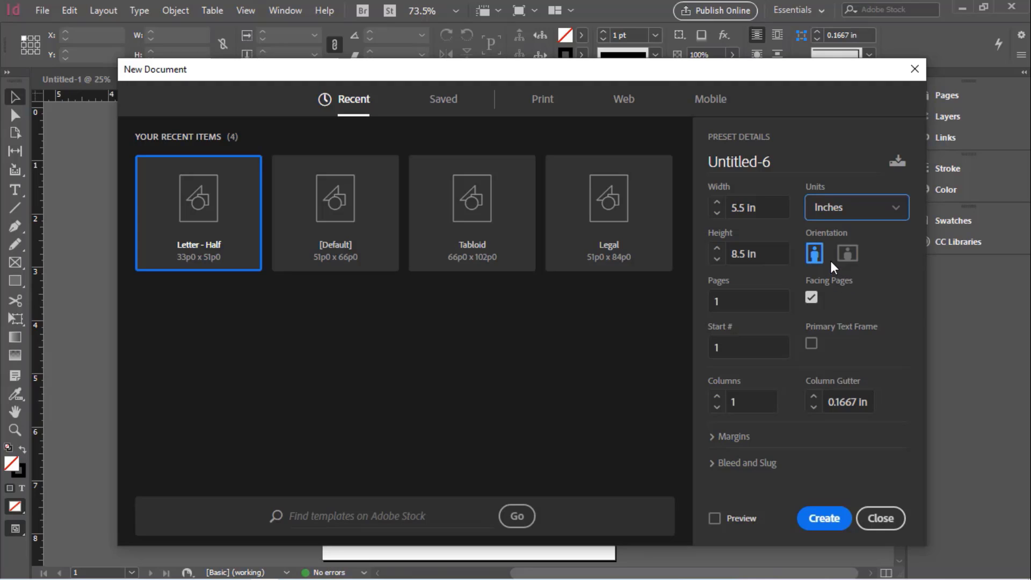
left_click(769, 208)
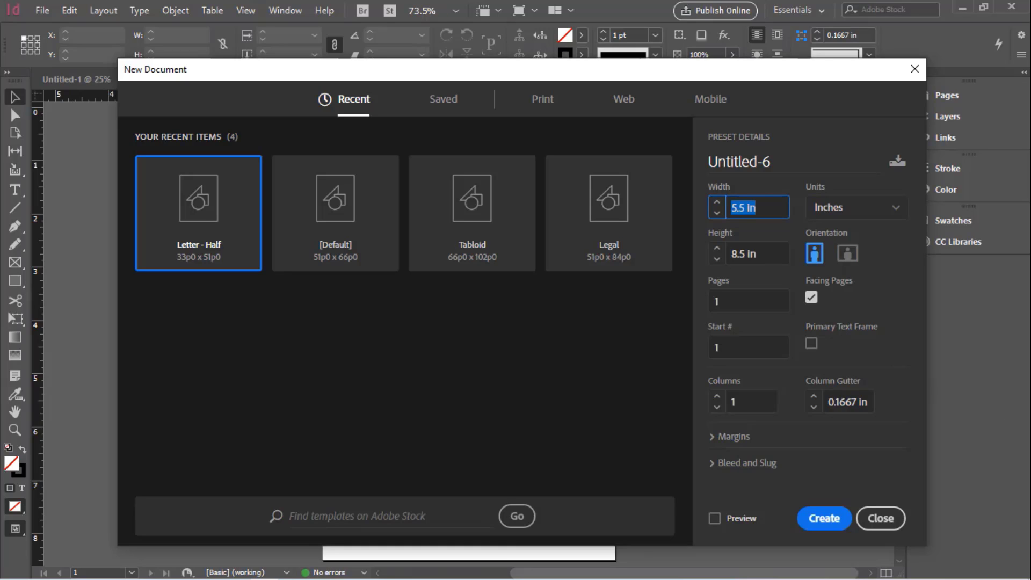
type("8")
key("Return")
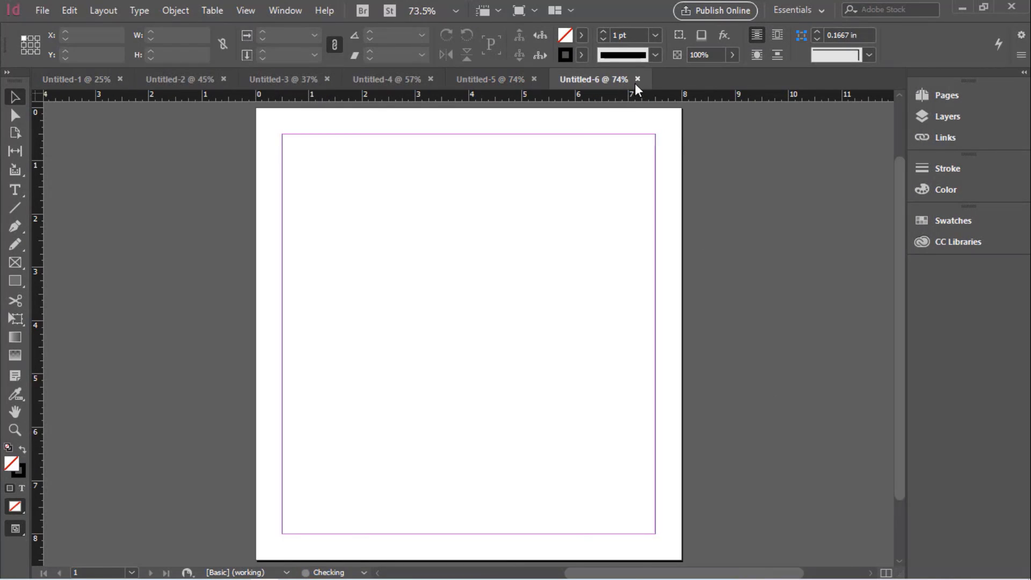
key("ctrl+w")
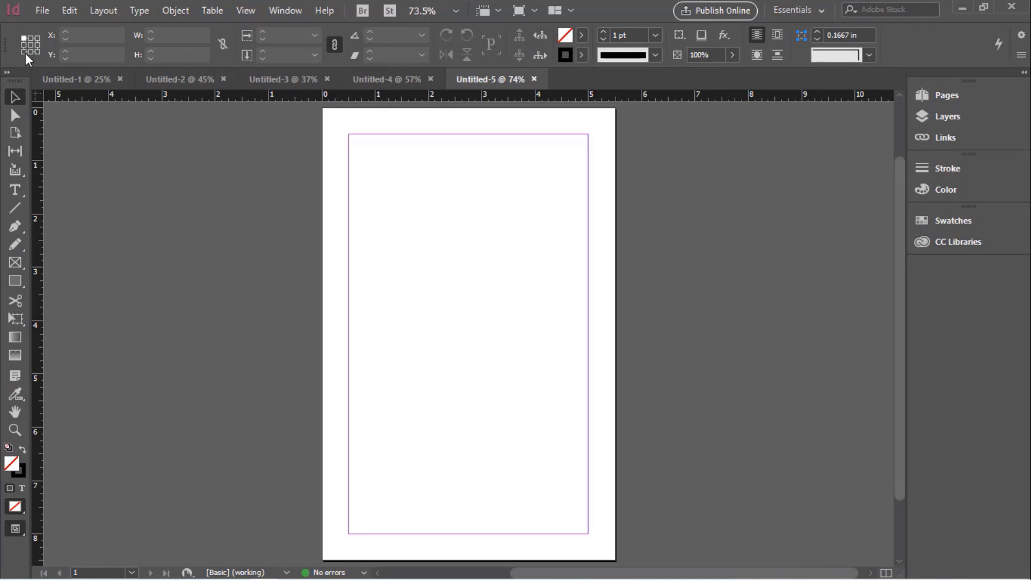
- Create another new document in inches with the page width set to 5.5 in and the height kept at 8.5 in
left_click(41, 9)
mouse_move(60, 31)
left_click(322, 28)
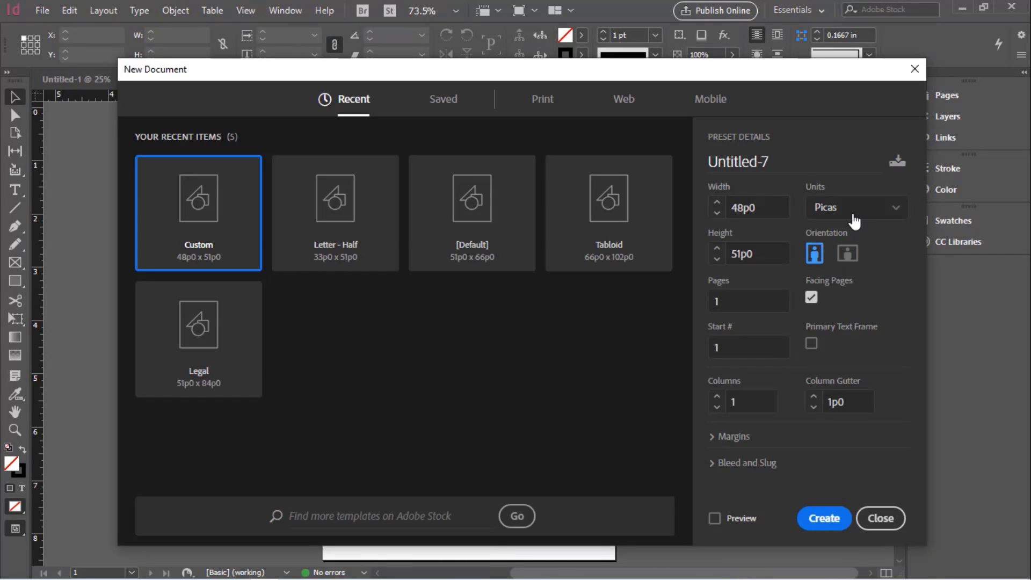
left_click(854, 220)
left_click(852, 237)
left_click(855, 204)
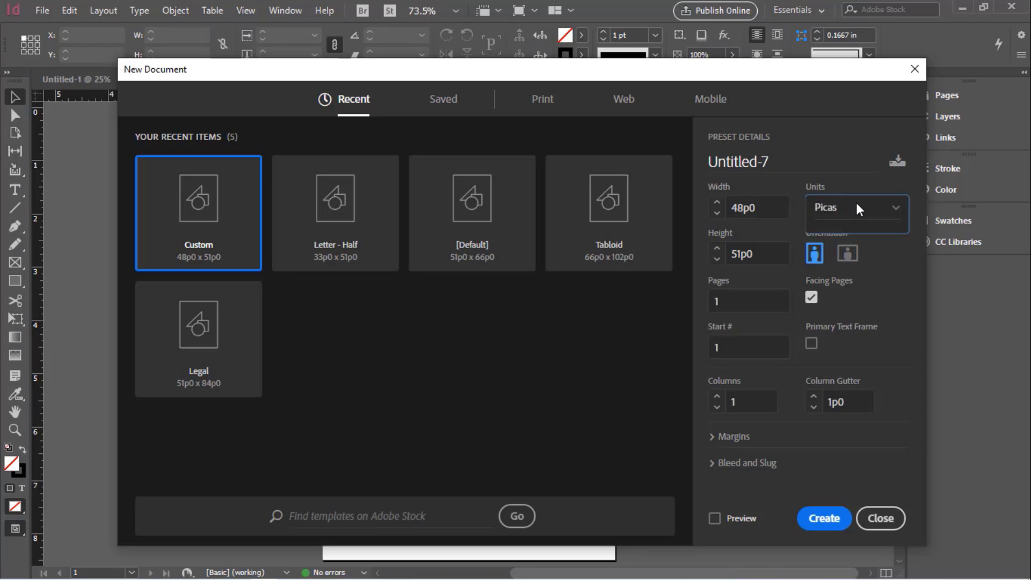
left_click(843, 285)
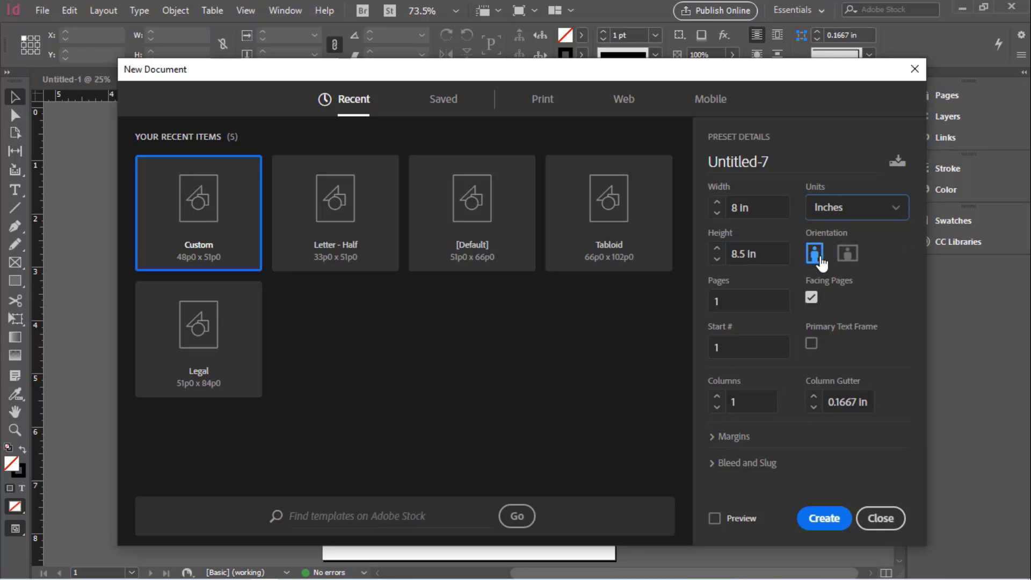
left_click(775, 209)
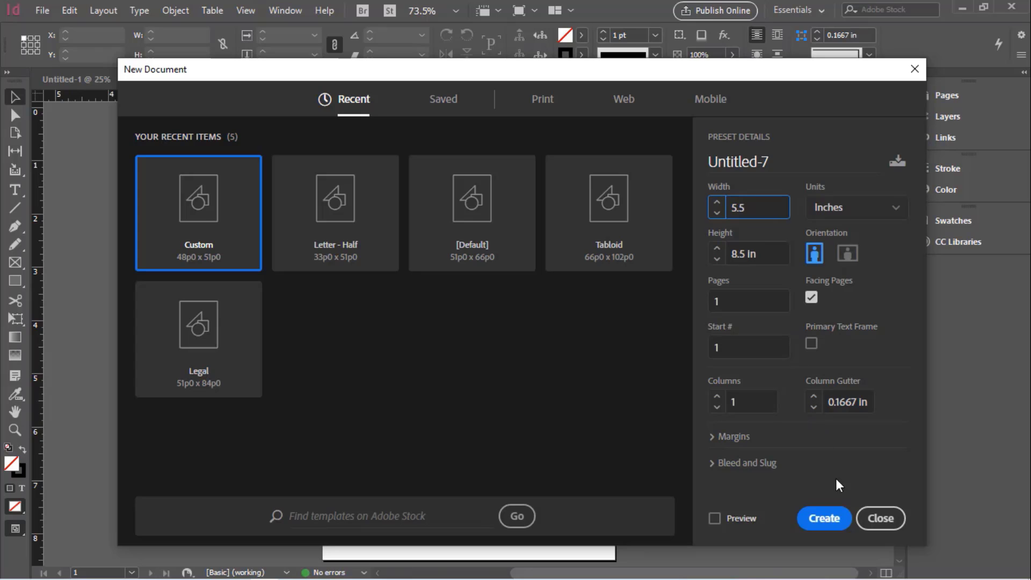
left_click(819, 514)
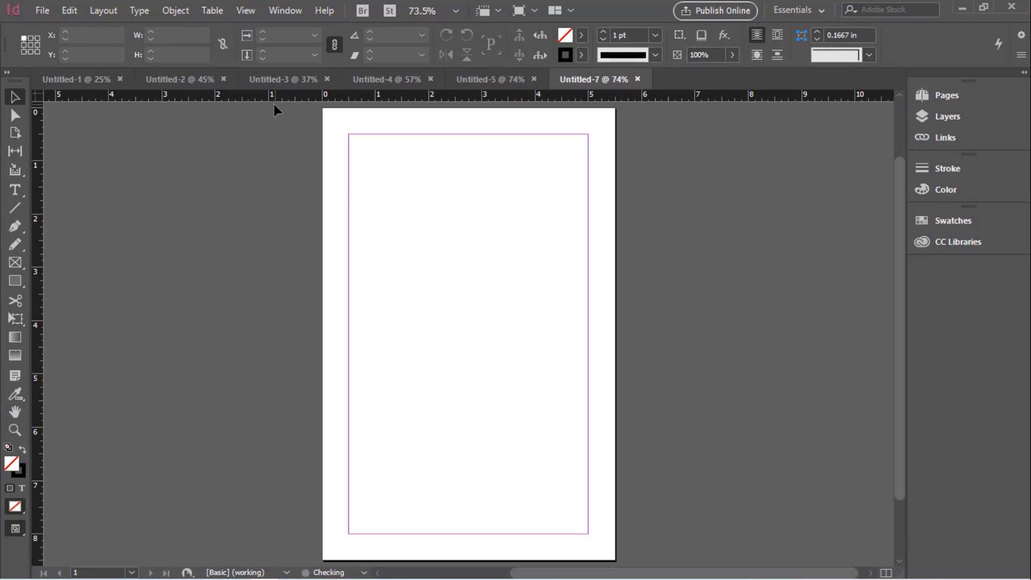
- Create a new document in inches with the page set to 8.5 in wide and 11 in high
left_click(43, 9)
mouse_move(59, 27)
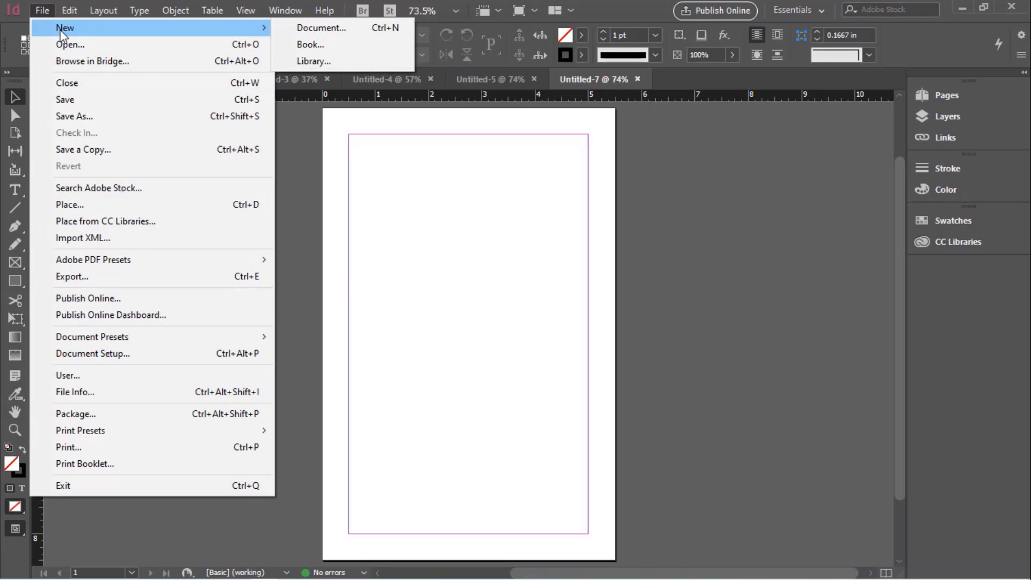
left_click(321, 29)
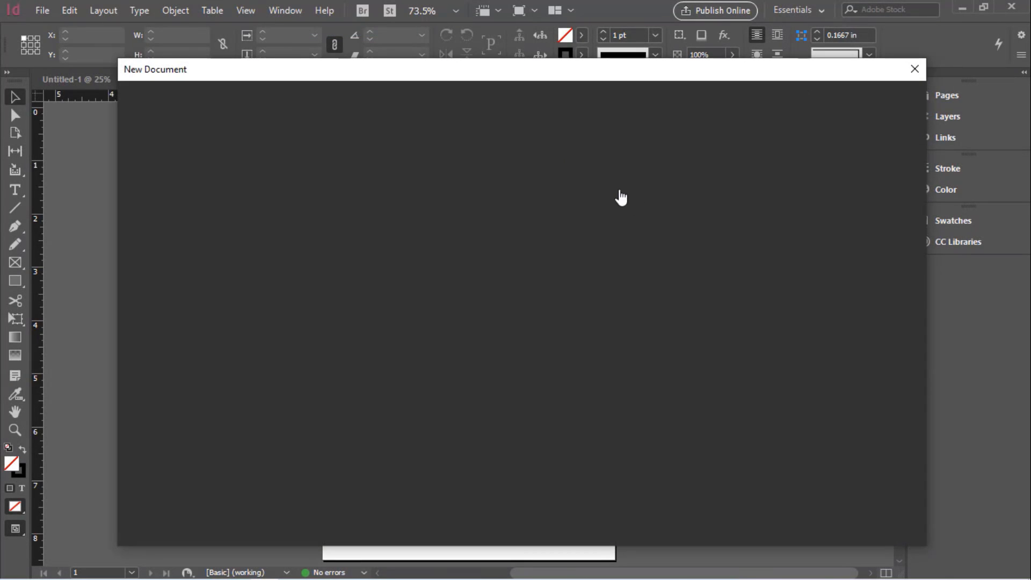
left_click(838, 215)
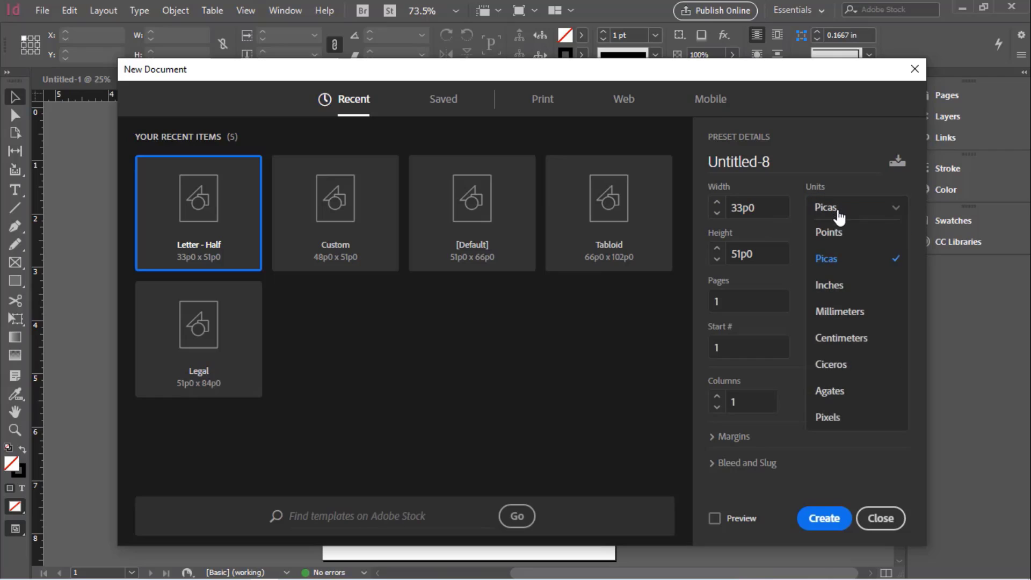
left_click(829, 290)
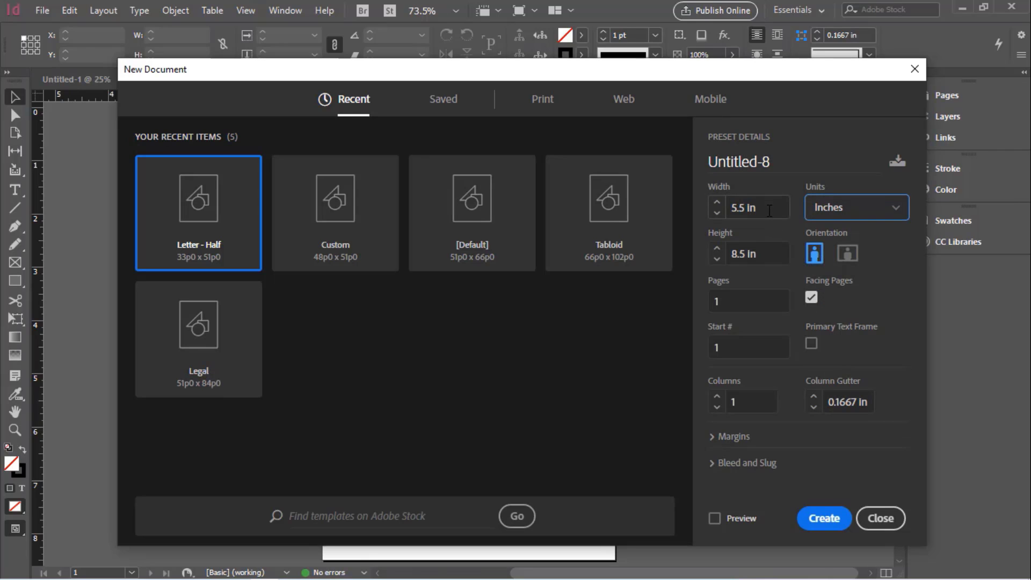
left_click(730, 208)
double_click(730, 208)
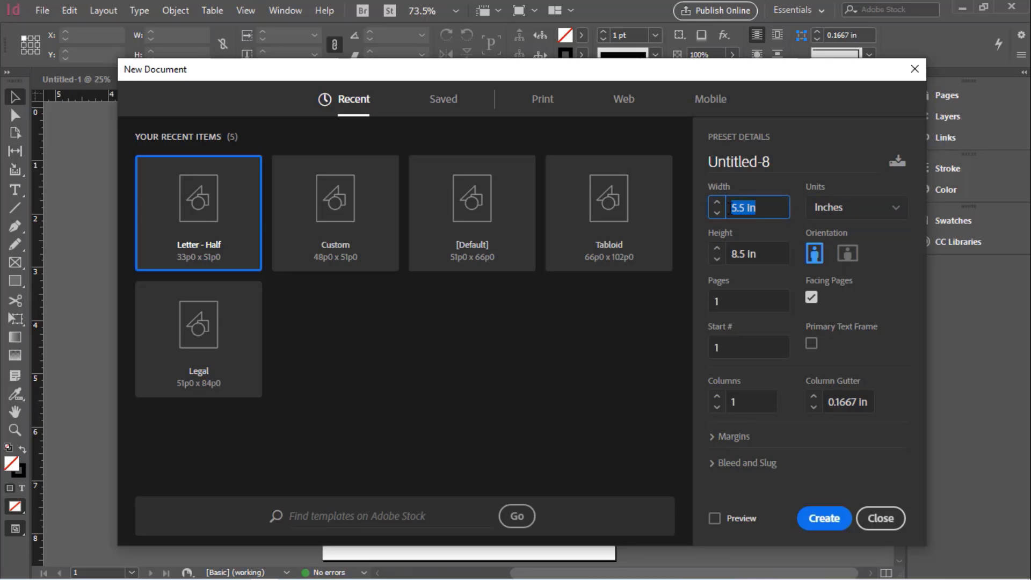
type("6")
key("BackSpace")
type("8.5")
key("Tab")
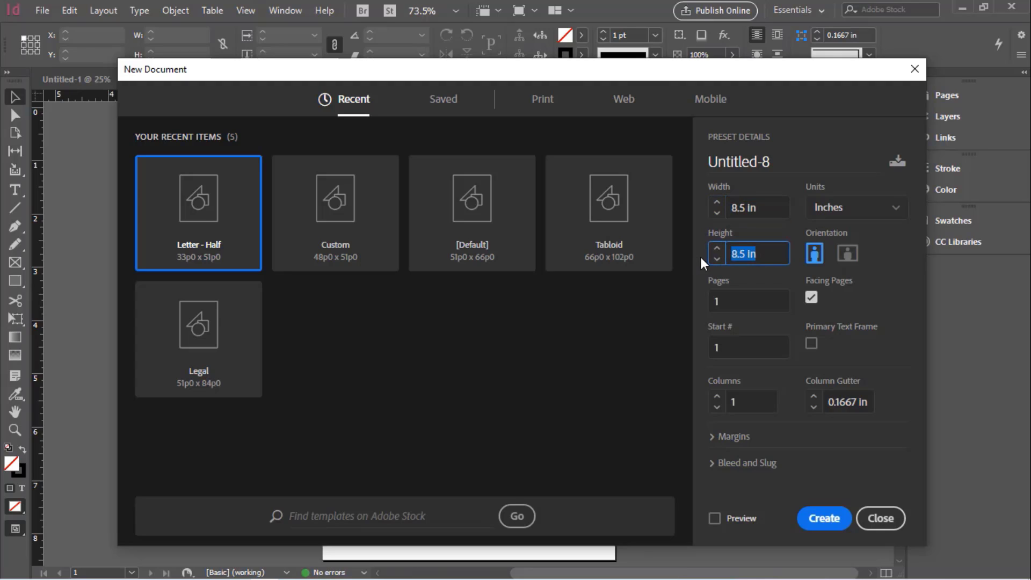
type("11")
left_click(822, 519)
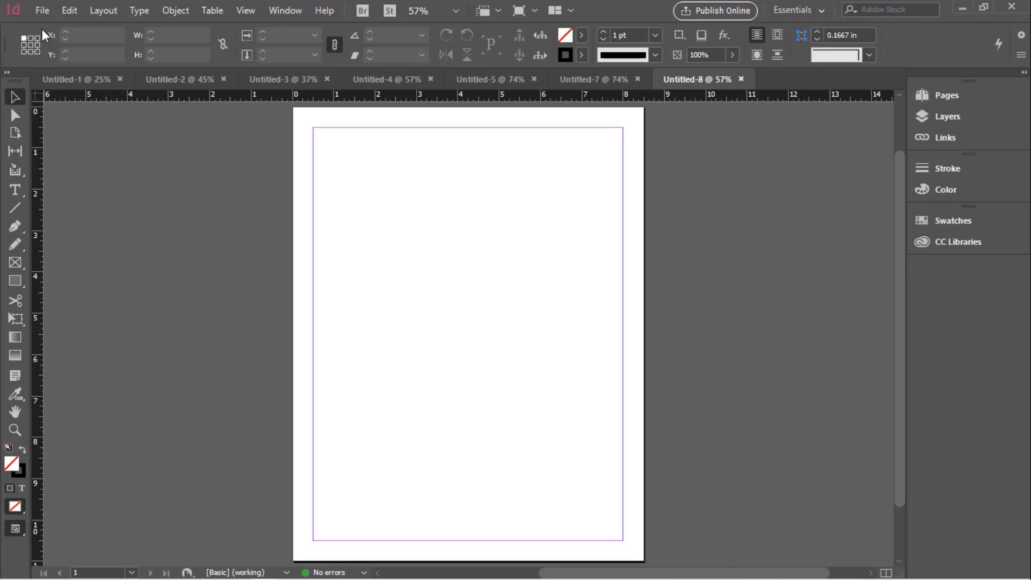
- Create a new document in inches with the page set to 9 in wide and 12 in high
left_click(42, 10)
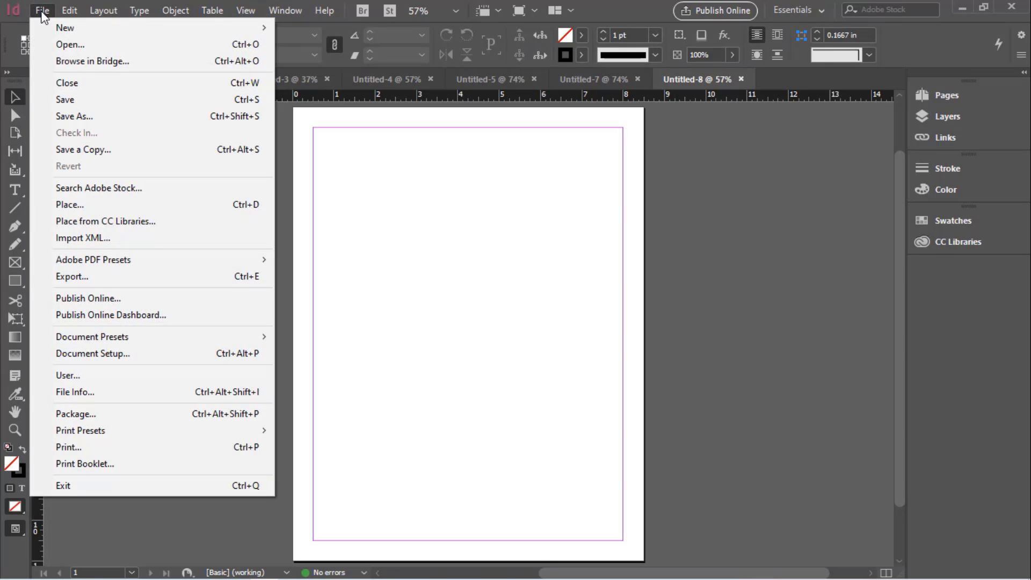
mouse_move(150, 27)
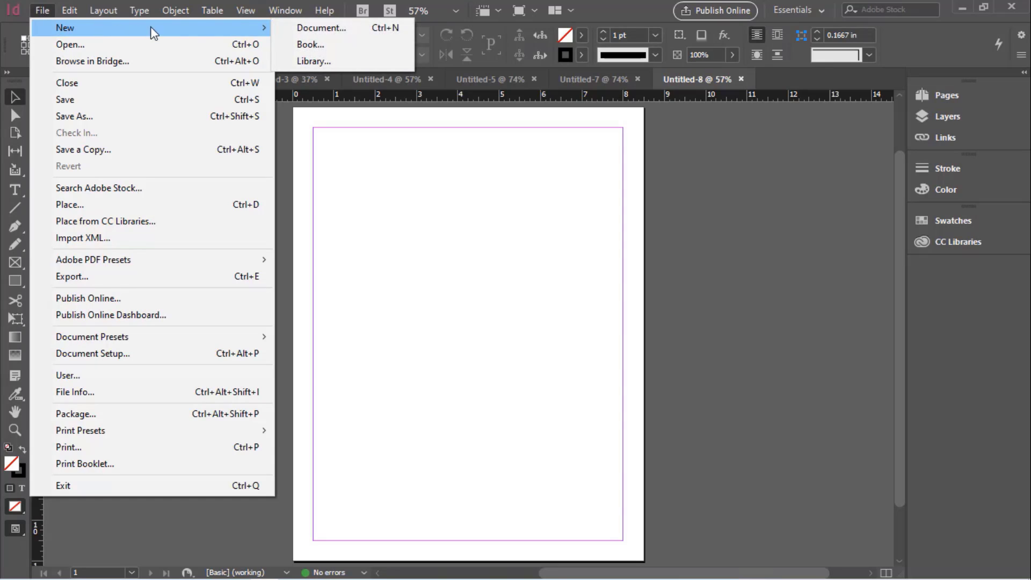
left_click(331, 33)
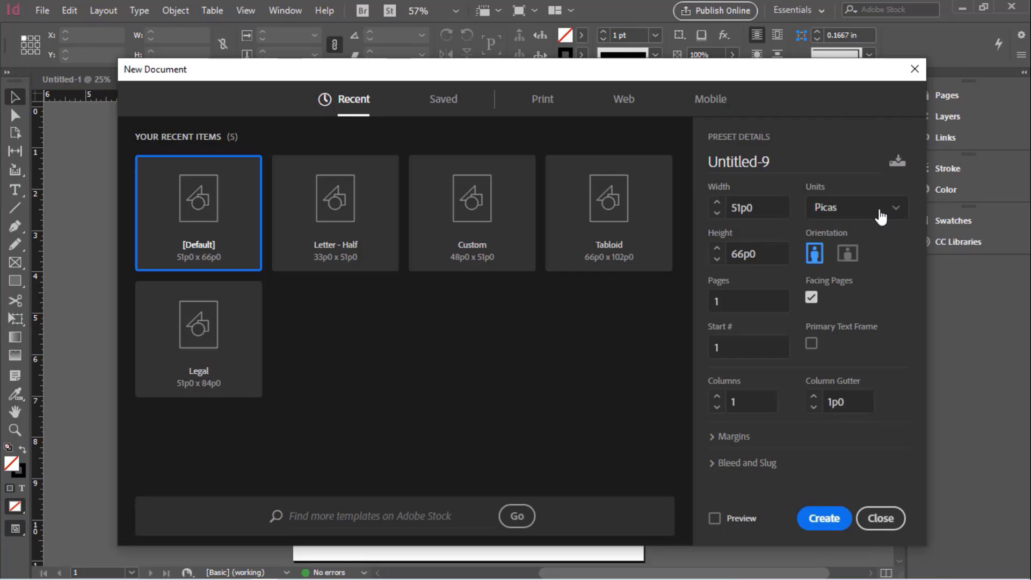
left_click(876, 213)
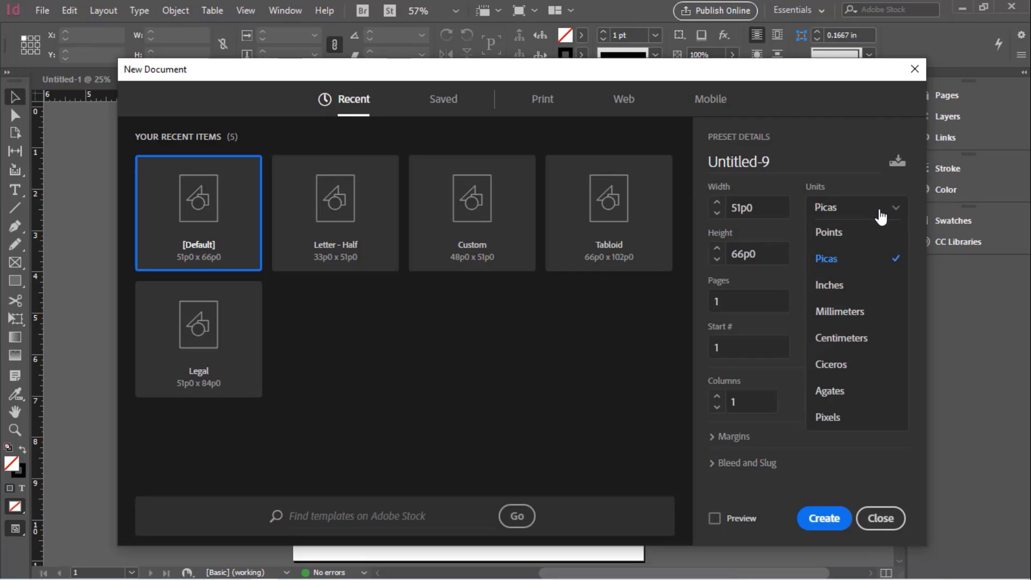
left_click(855, 286)
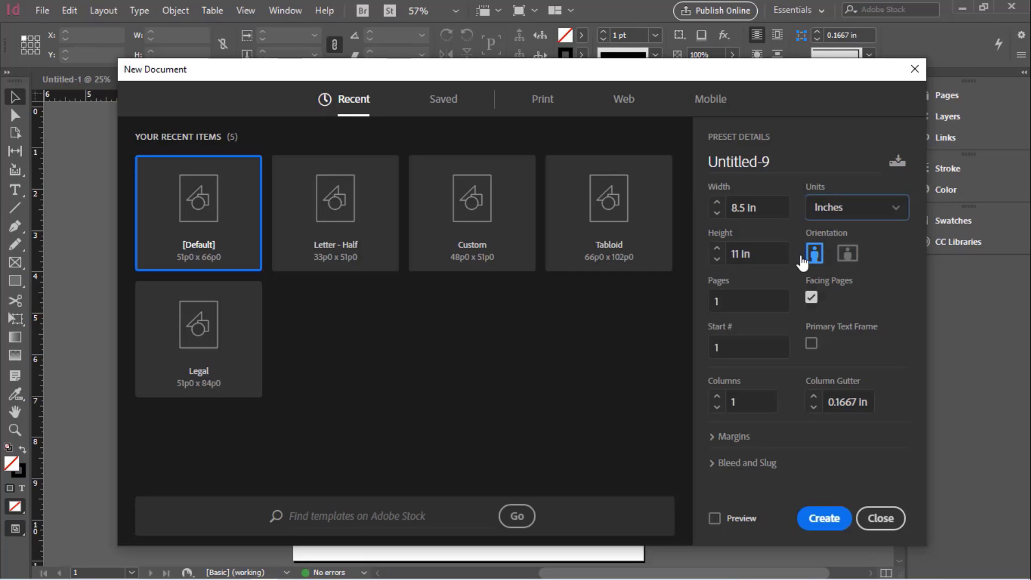
left_click(768, 209)
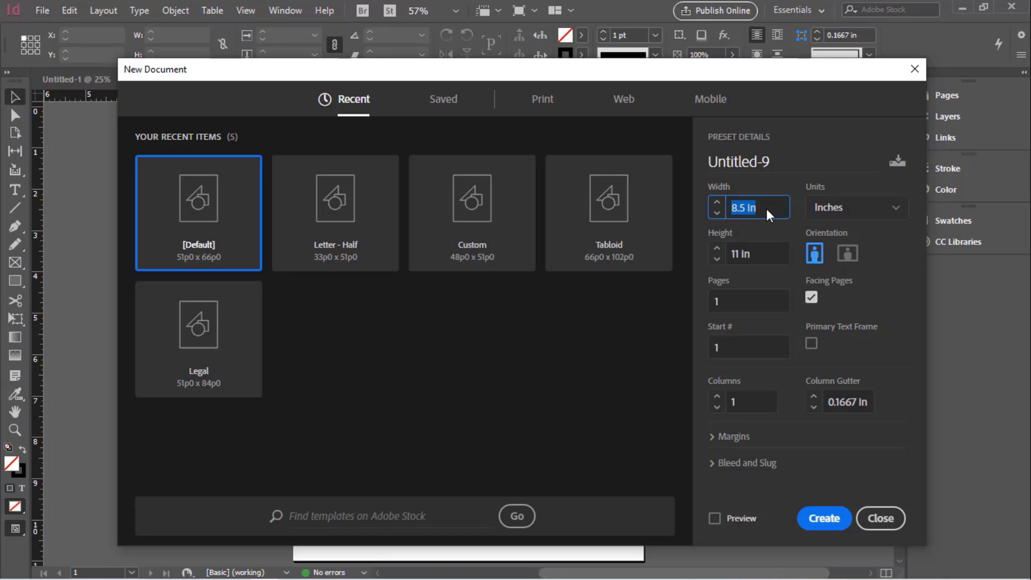
type("9")
key("Tab")
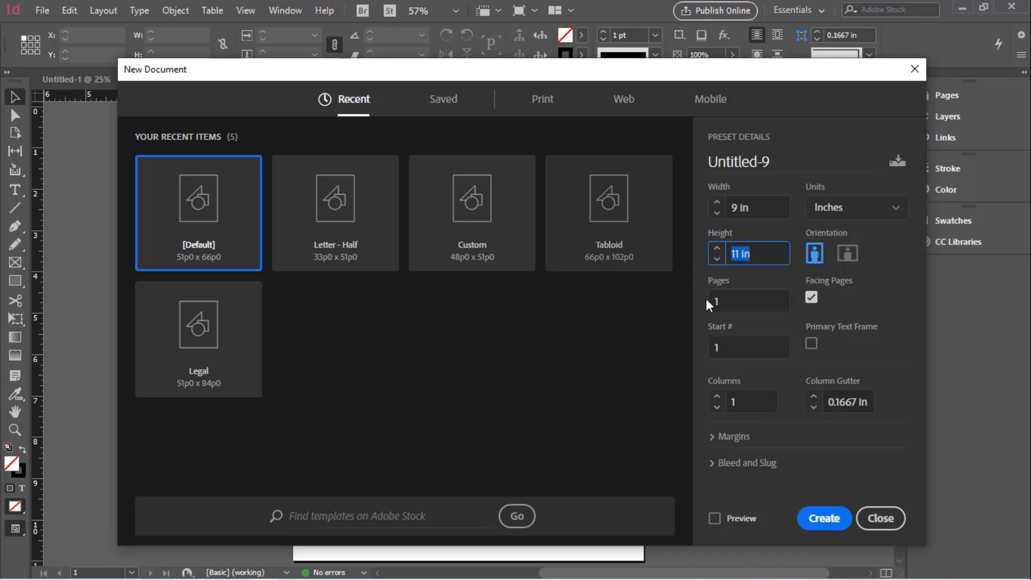
type("12")
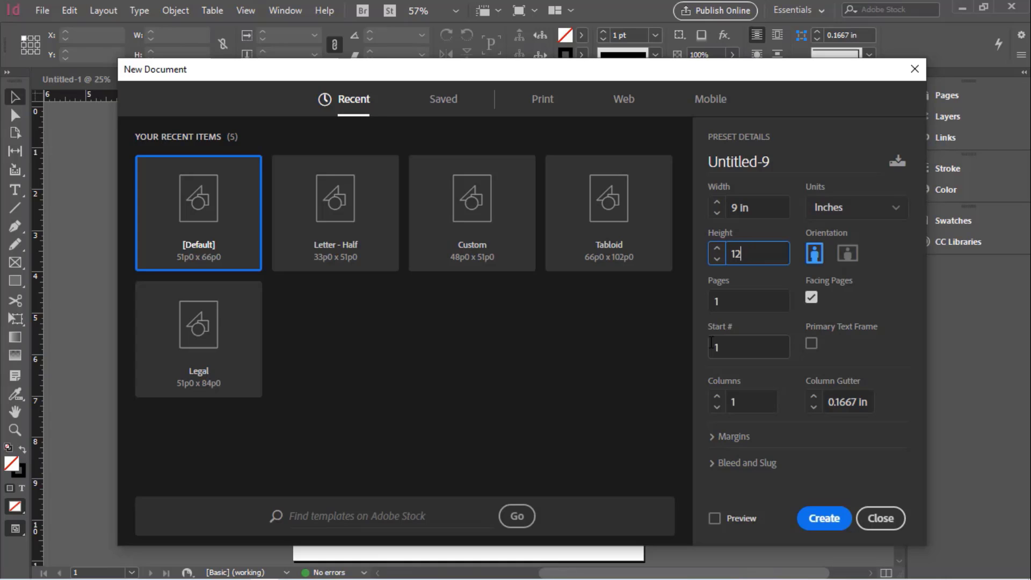
left_click(829, 518)
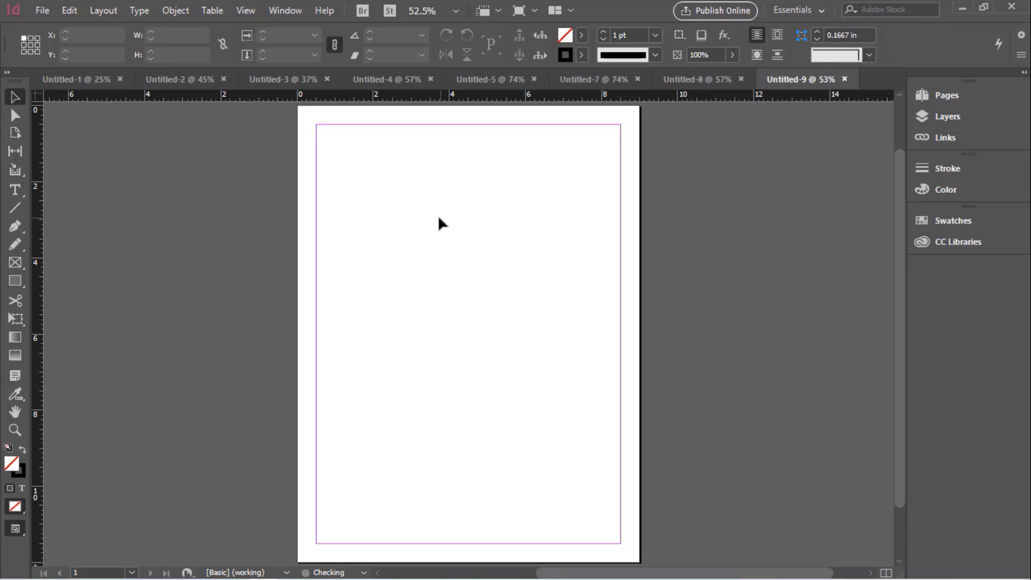
scroll(437, 215, "down", 1)
scroll(431, 230, "up", 2)
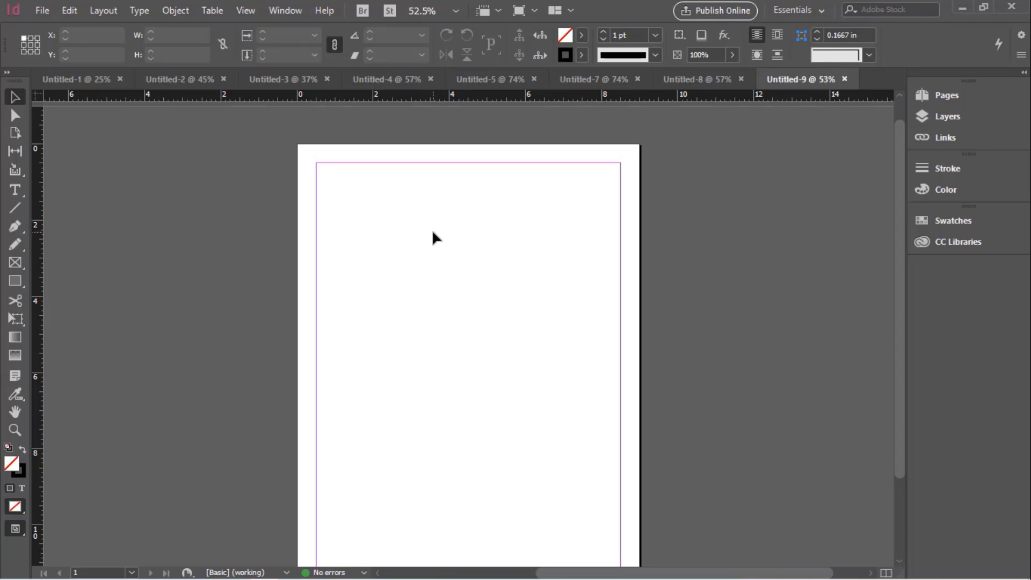
scroll(486, 391, "down", 3)
scroll(484, 378, "up", 3)
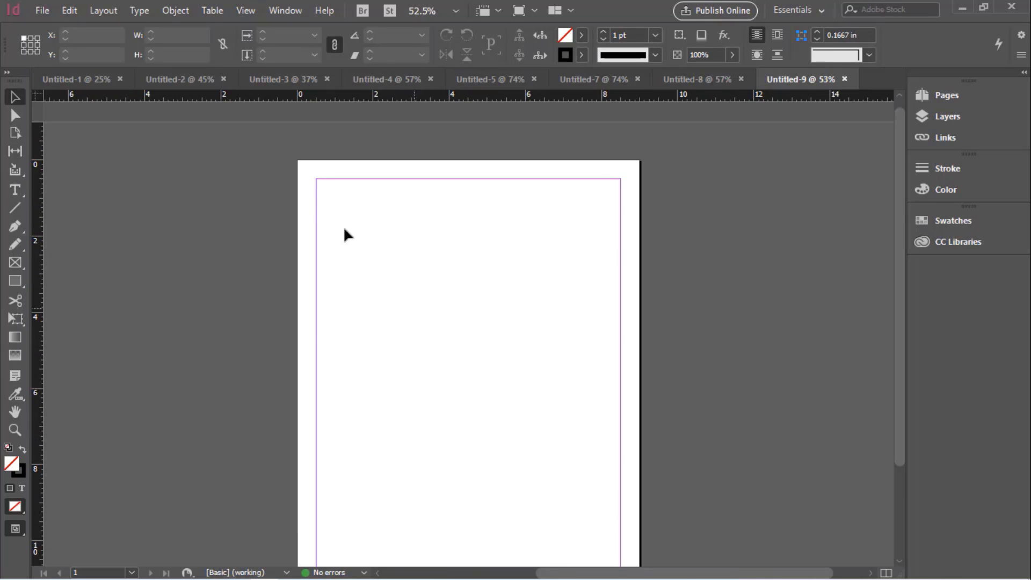
left_click(53, 8)
left_click(32, 13)
left_click(42, 11)
mouse_move(214, 23)
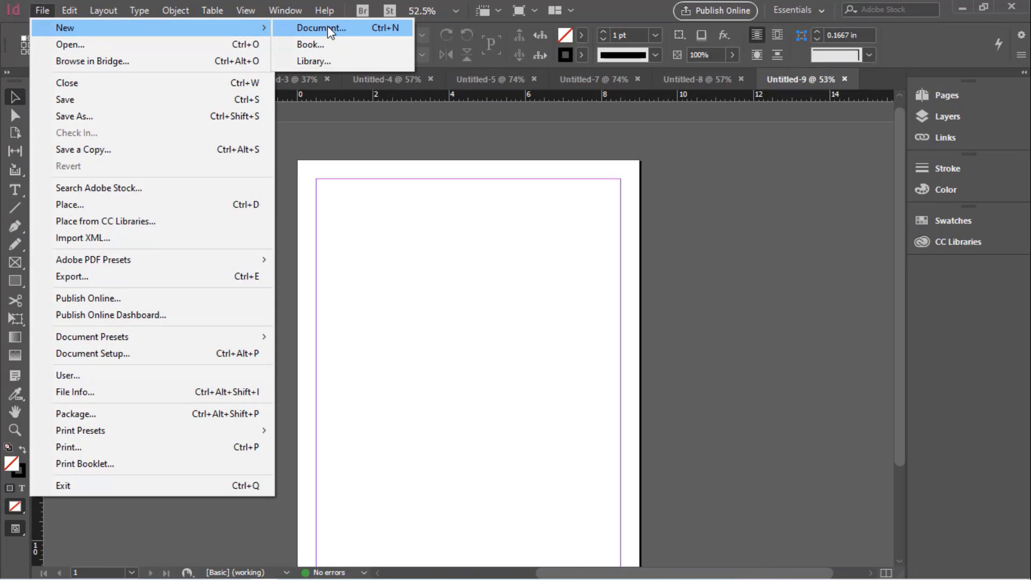
left_click(333, 134)
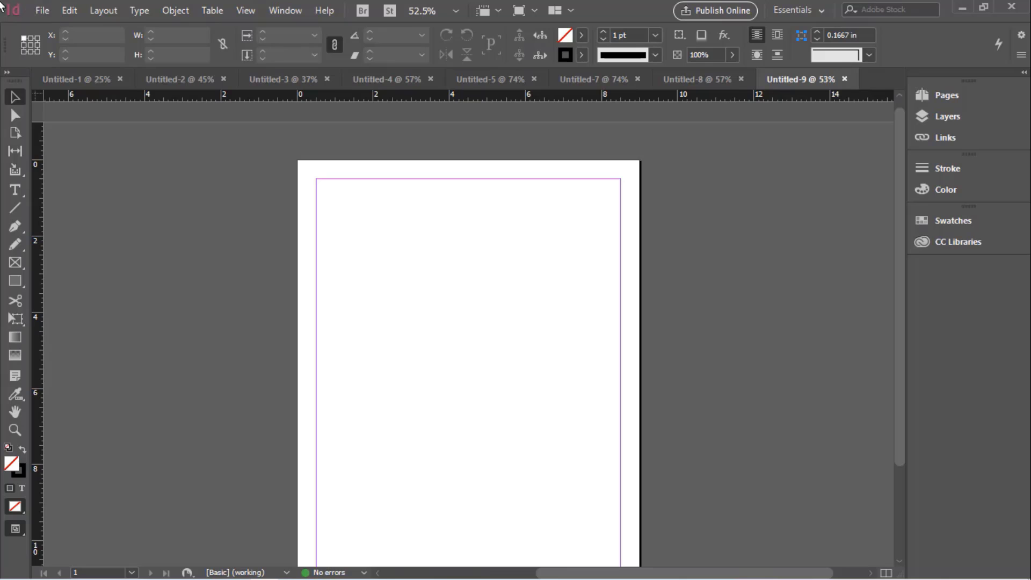
- Create another letter-size document in inches with the page width set to 8.5 in and the height to 11 in
left_click(31, 8)
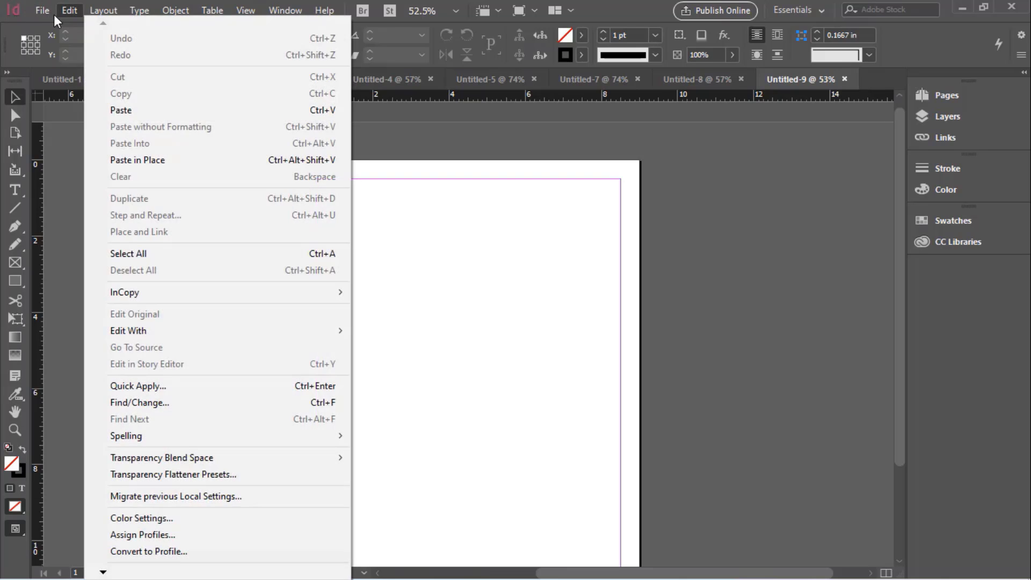
mouse_move(106, 29)
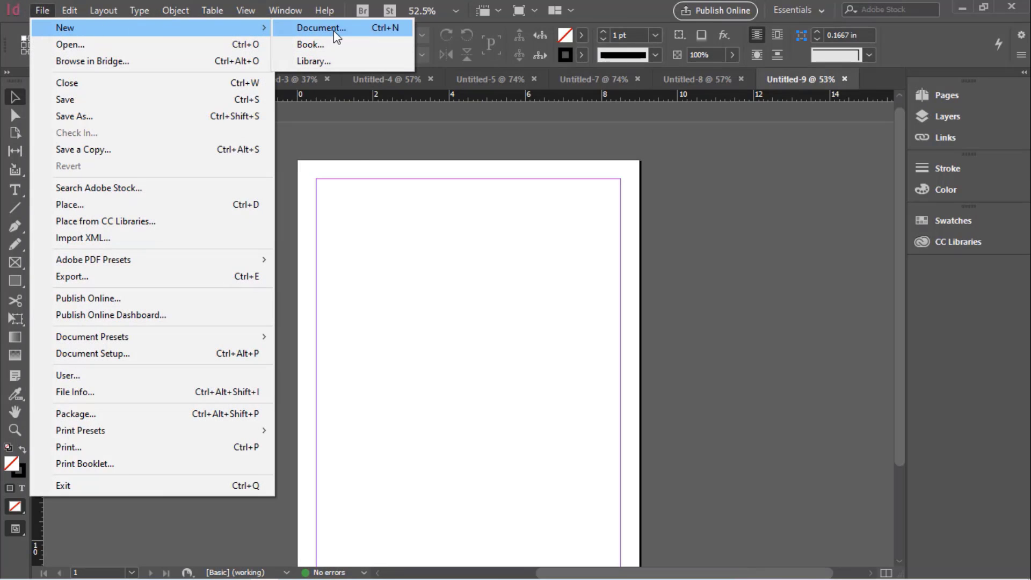
left_click(334, 31)
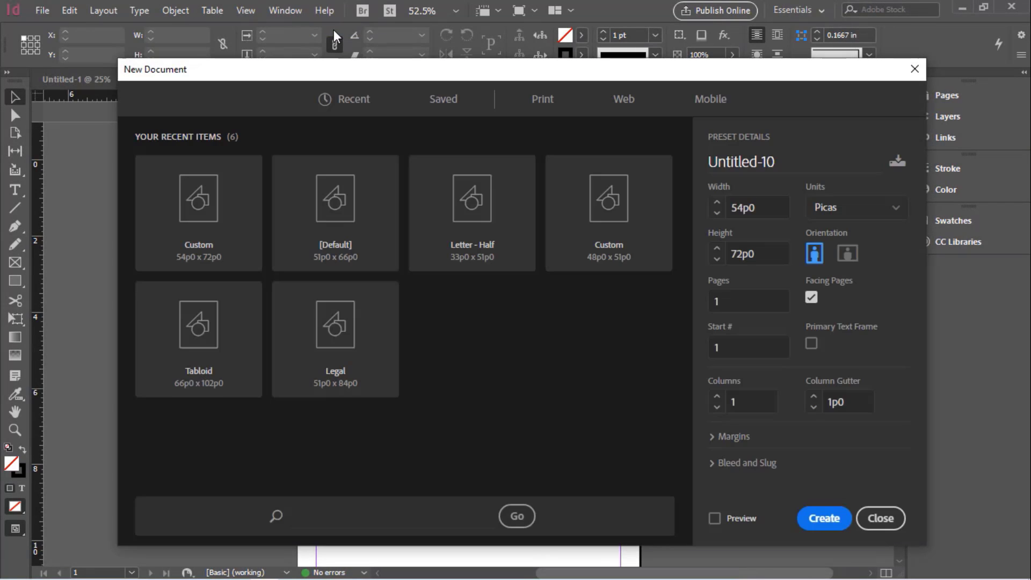
left_click(835, 213)
left_click(830, 284)
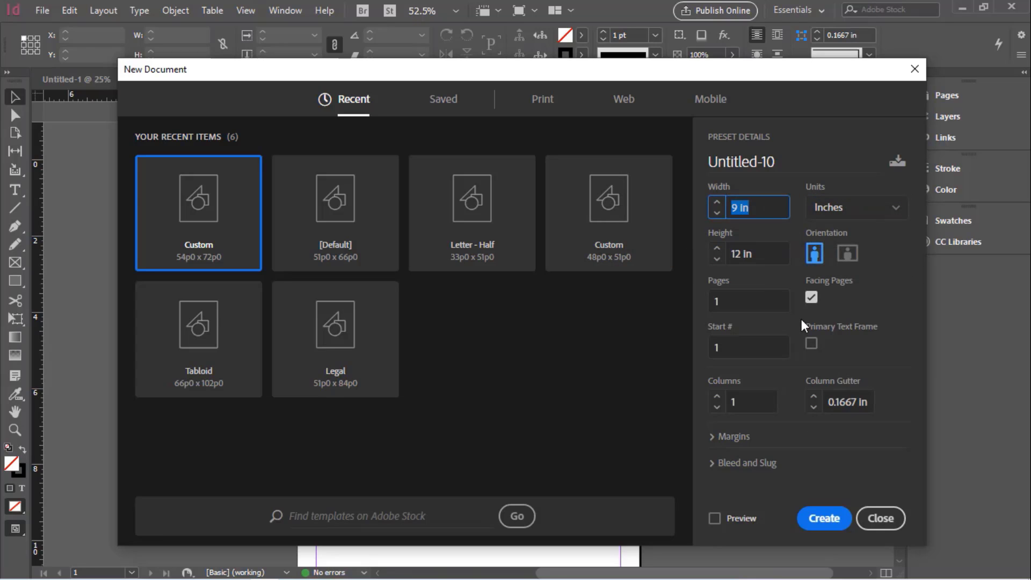
type("8.5")
key("Tab")
type("11")
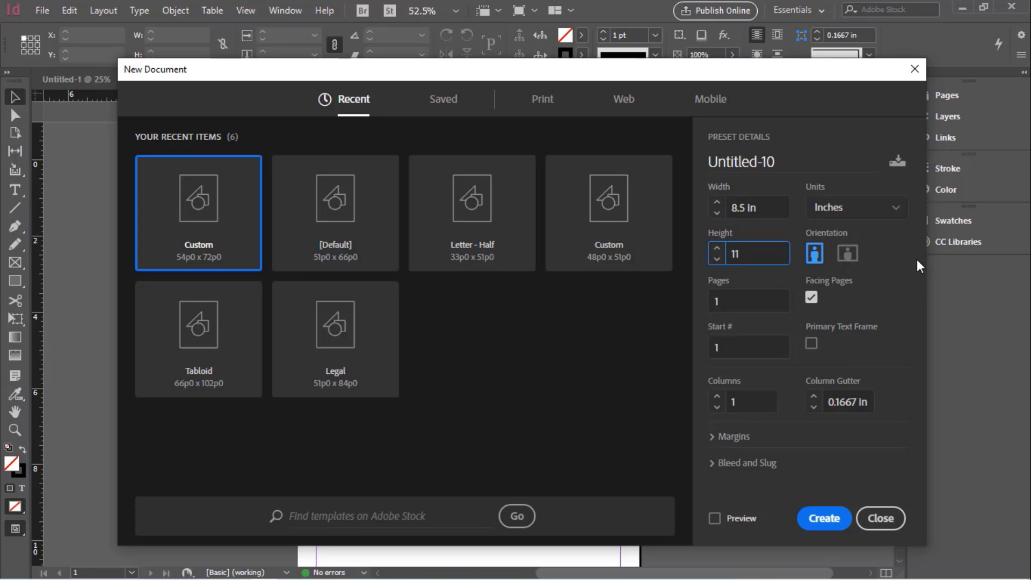
key("Return")
left_click(887, 268)
left_click(833, 520)
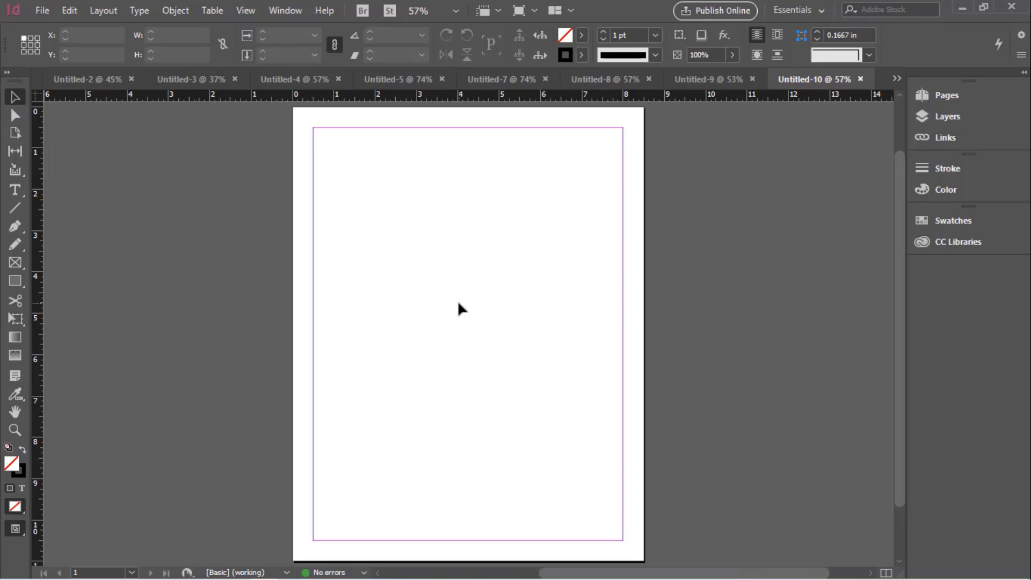
- Create a business-card-size document in inches with the page set to 3.5 in wide and 2 in high
left_click(42, 10)
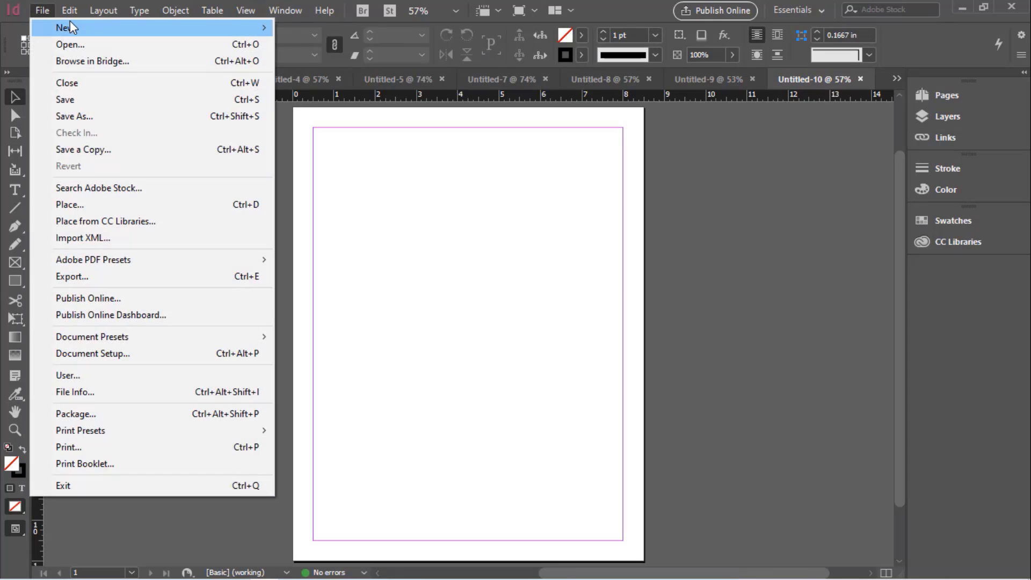
mouse_move(189, 33)
left_click(336, 31)
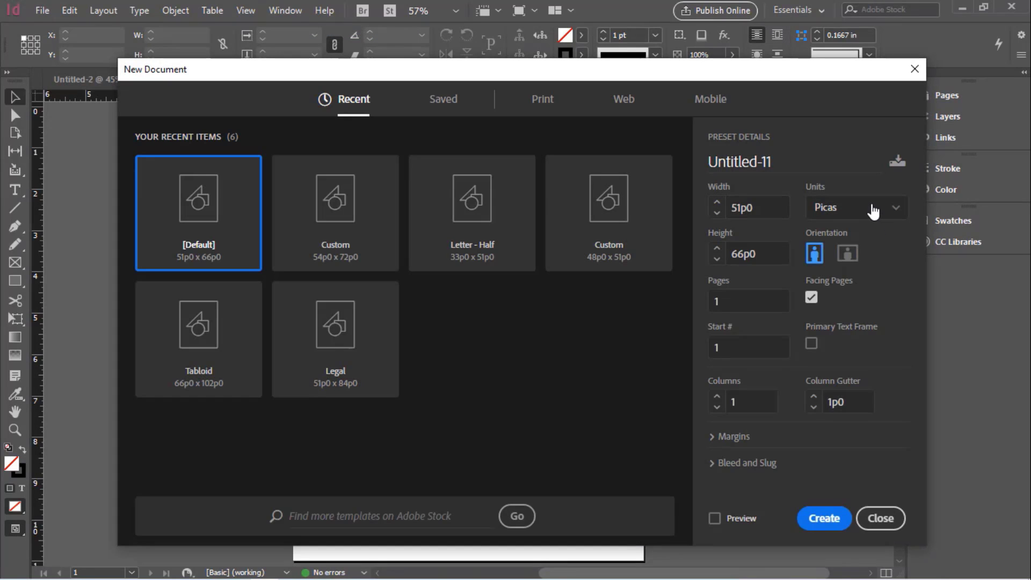
left_click(872, 210)
left_click(836, 283)
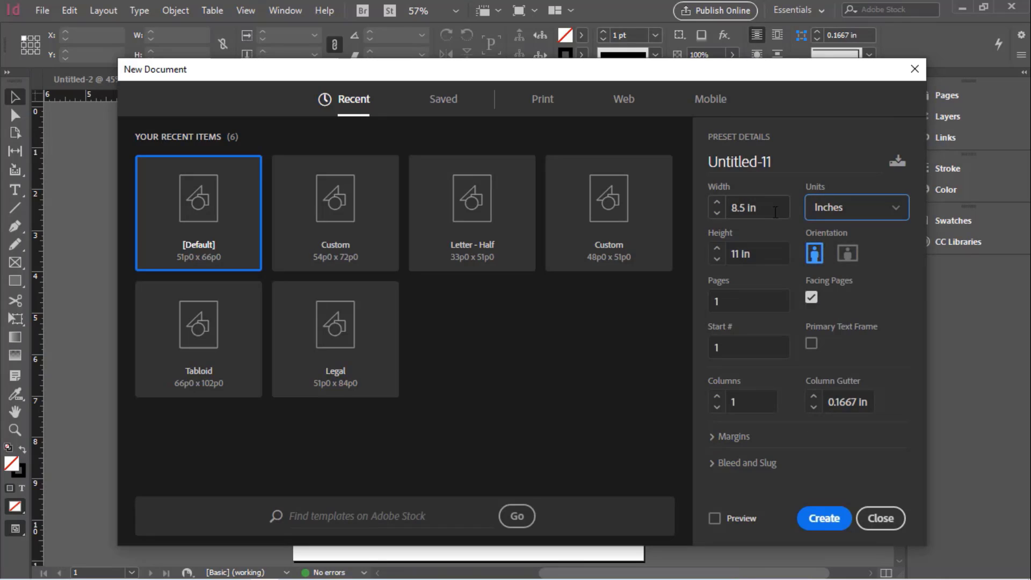
left_click(752, 208)
type("3")
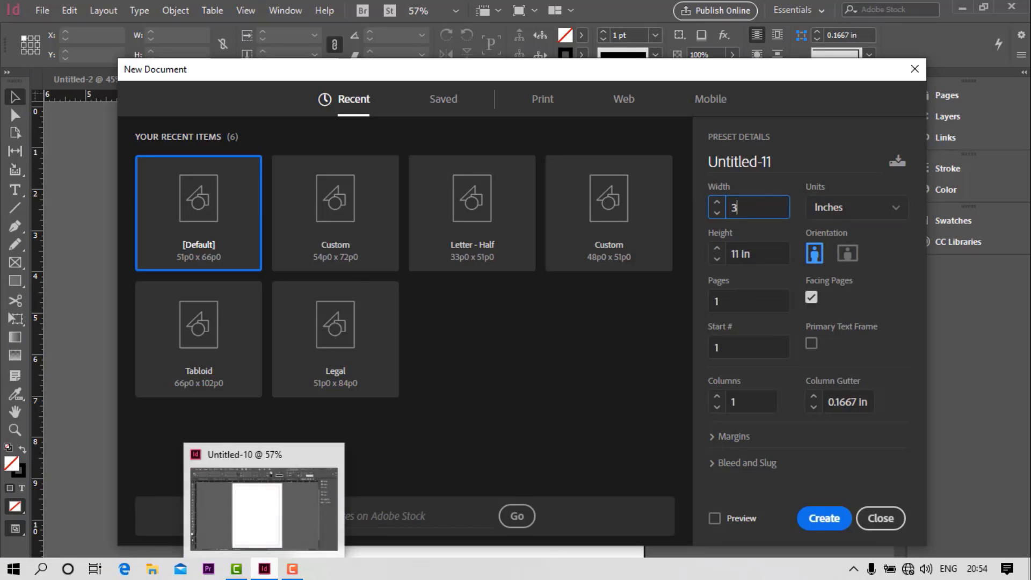
type(".5")
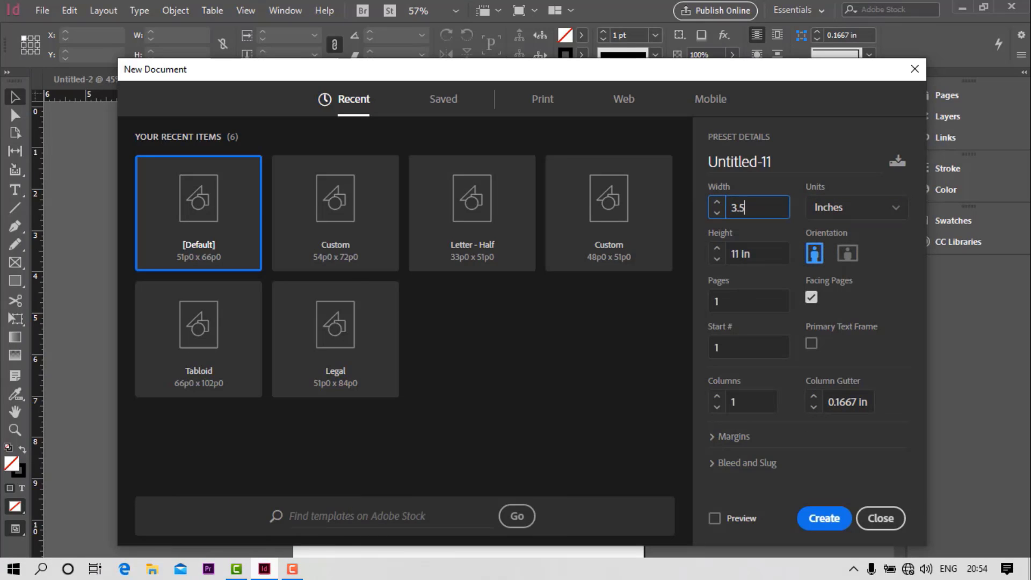
left_click(763, 256)
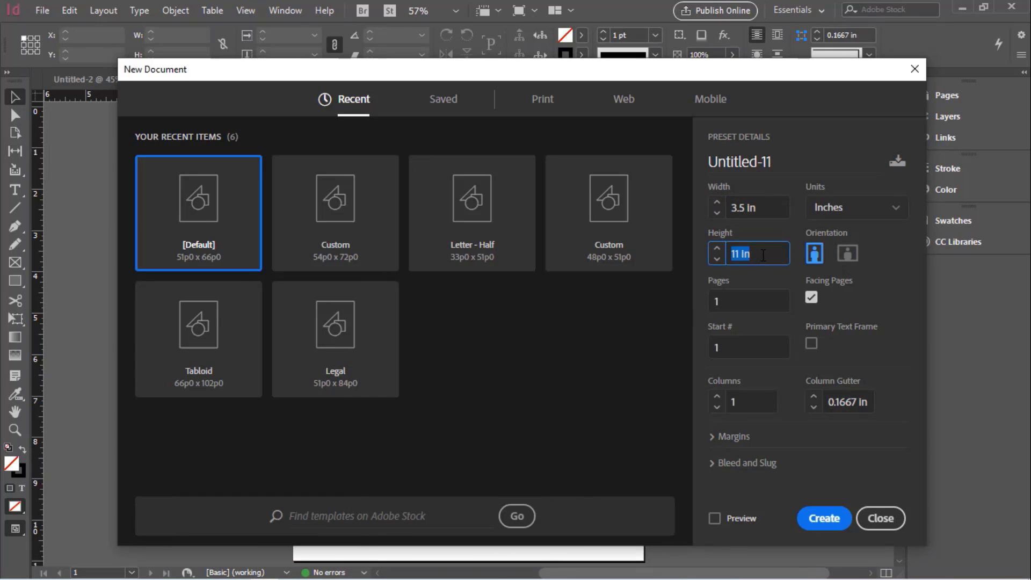
type("2")
left_click(898, 285)
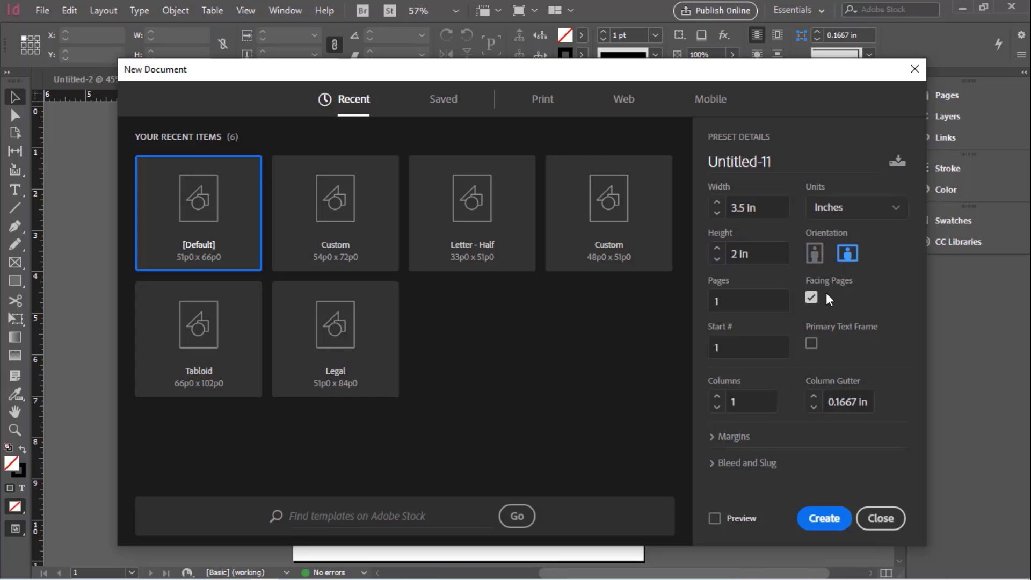
left_click(827, 518)
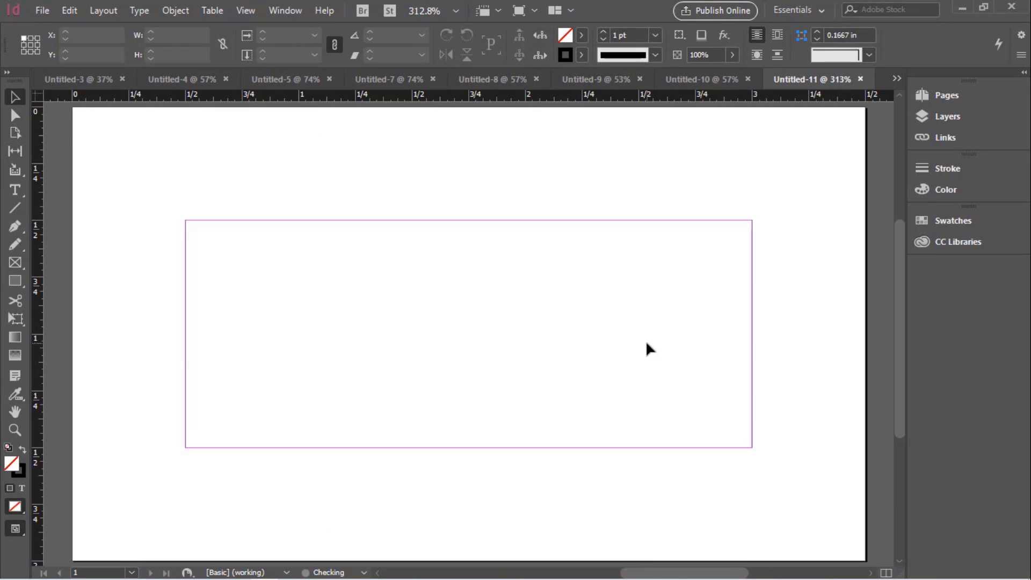
- Examine the whole 3.5 by 2 in page and its margins at 200% zoom
scroll(646, 340, "down", 3)
scroll(646, 340, "up", 4)
key("ctrl+minus")
key("ctrl+minus")
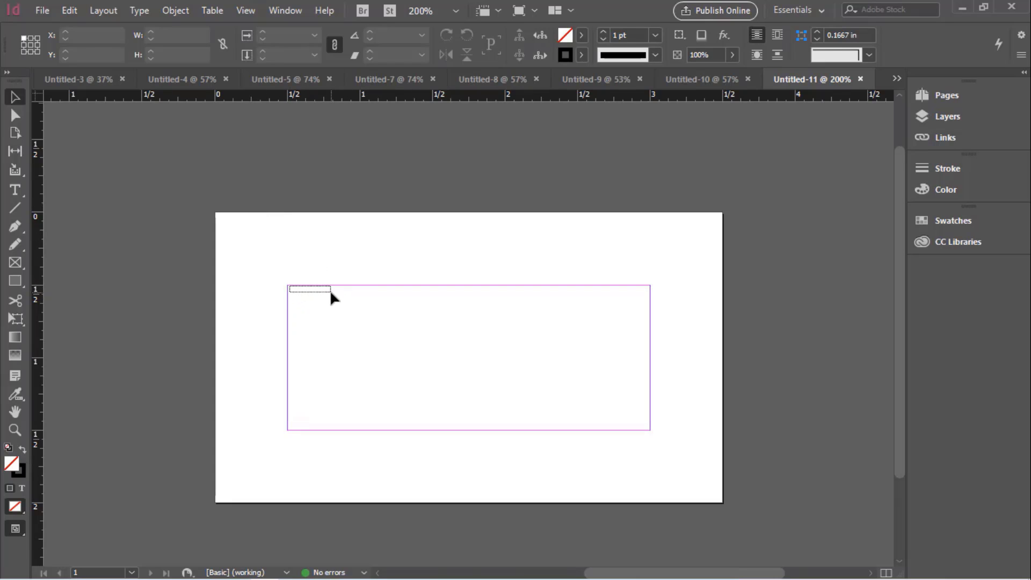
scroll(353, 288, "down", 2)
scroll(353, 288, "up", 2)
scroll(353, 286, "down", 1)
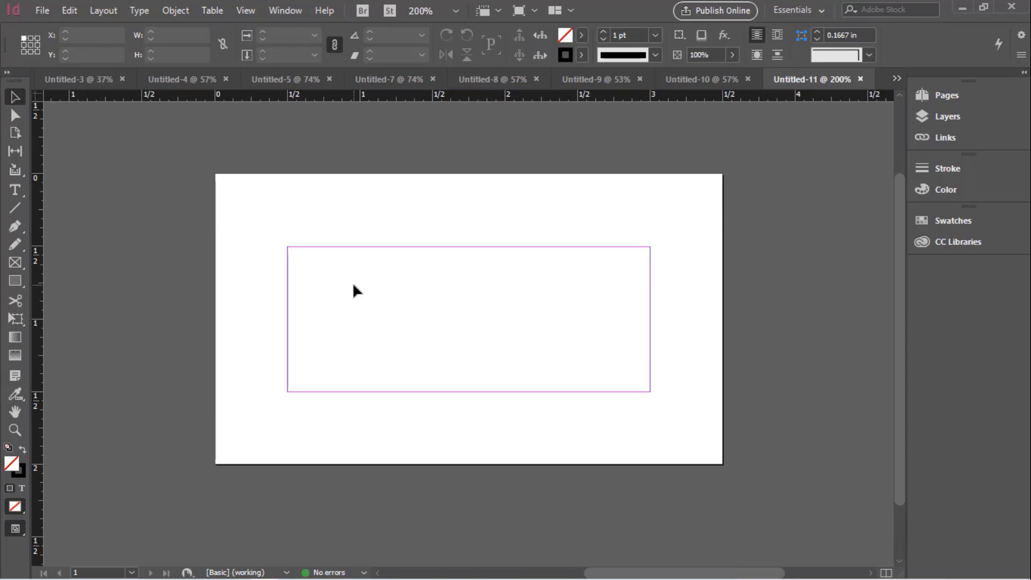
- Create a new landscape document from the recent US Business Card preset in picas, with all four margins set to 1p0
left_click(40, 11)
mouse_move(134, 28)
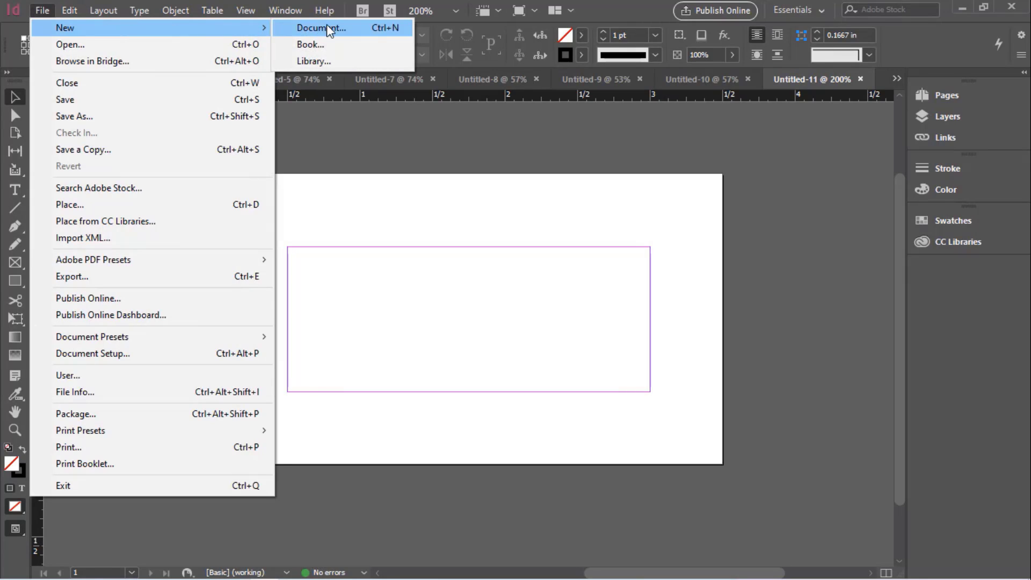
left_click(328, 27)
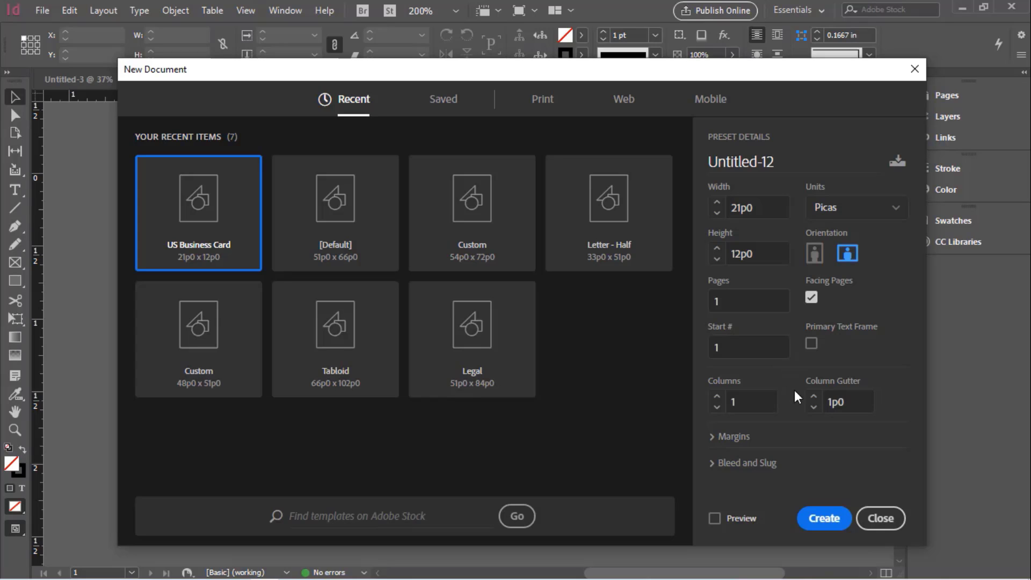
left_click(714, 436)
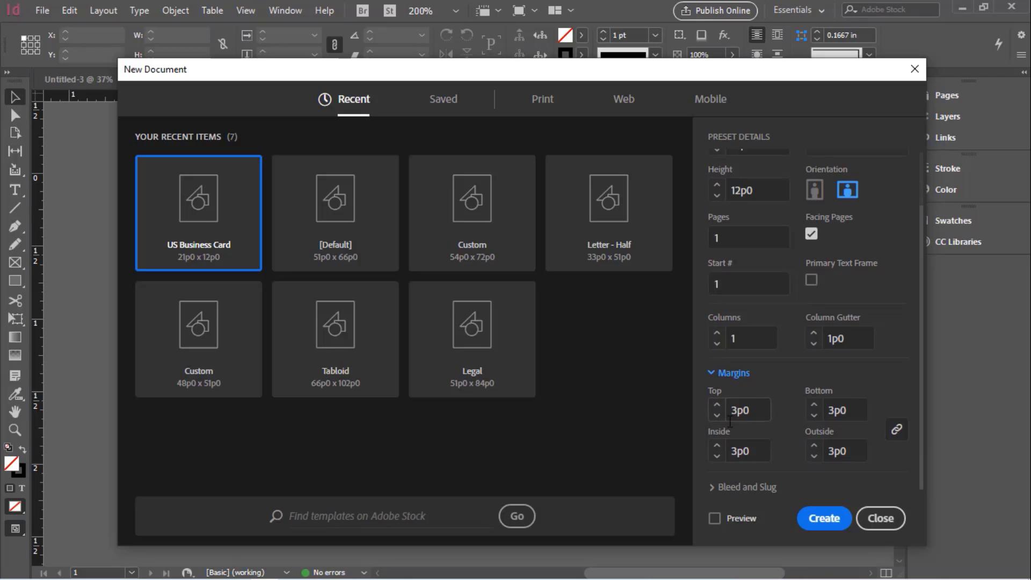
left_click(763, 408)
type("1")
key("Tab")
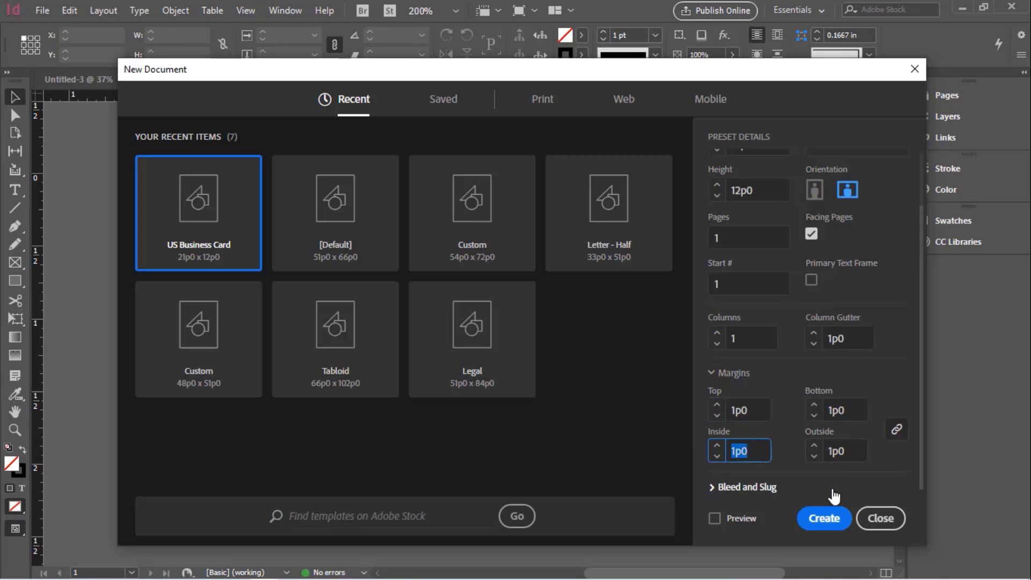
left_click(822, 519)
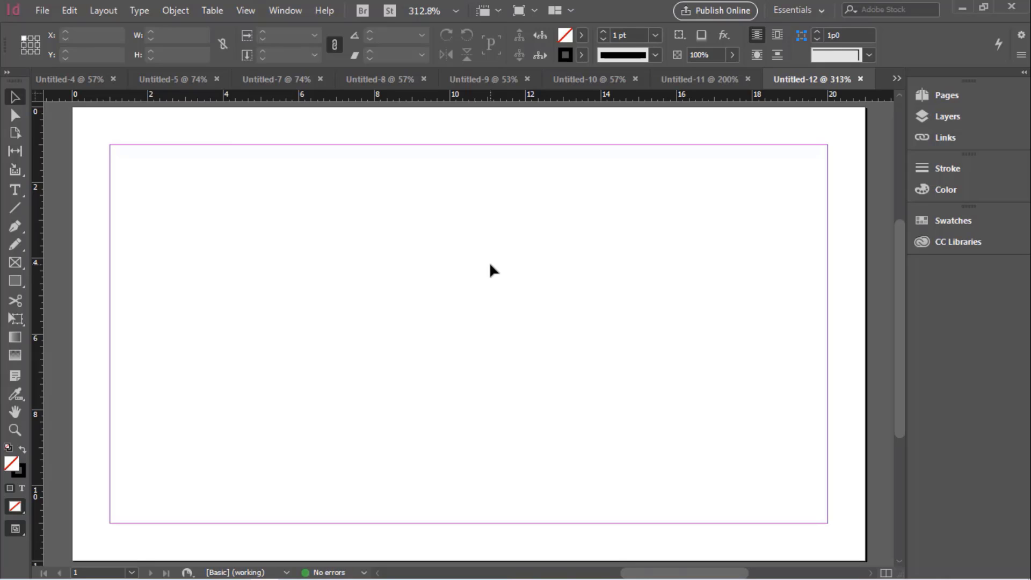
key("ctrl+minus")
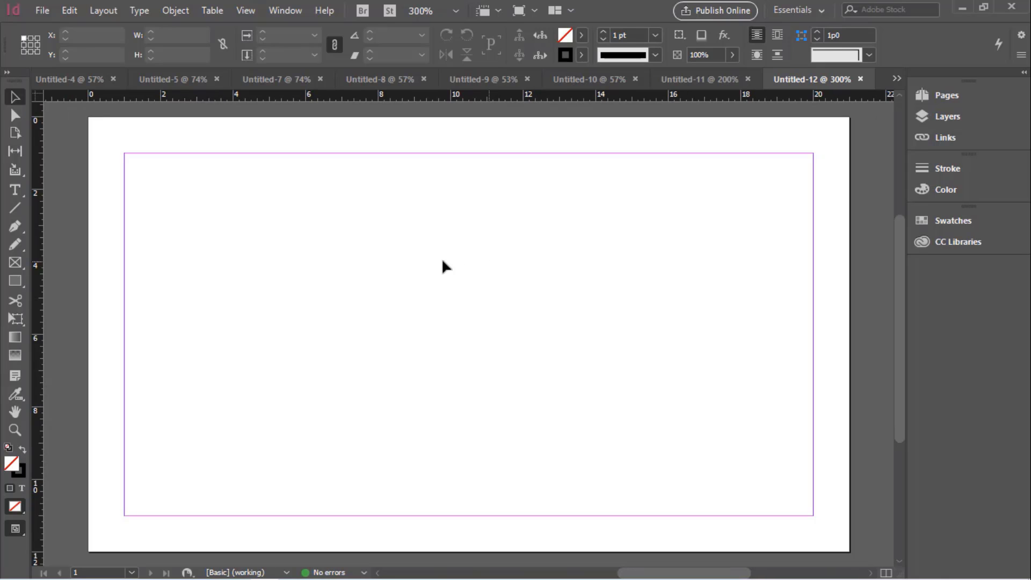